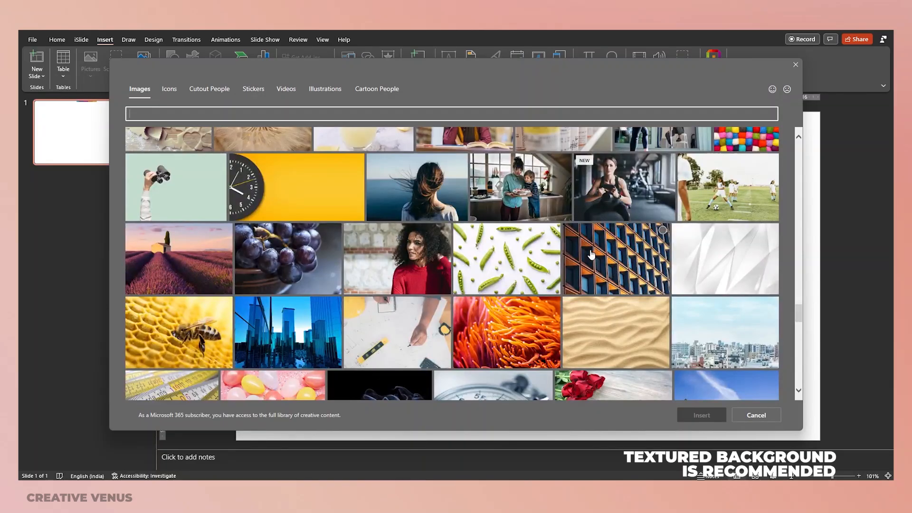
# Step: Find a textured stock image of glowing blue light trails on a dark background and insert it on the slide
pyautogui.scroll(-3, 592, 256)
pyautogui.scroll(-3, 638, 261)
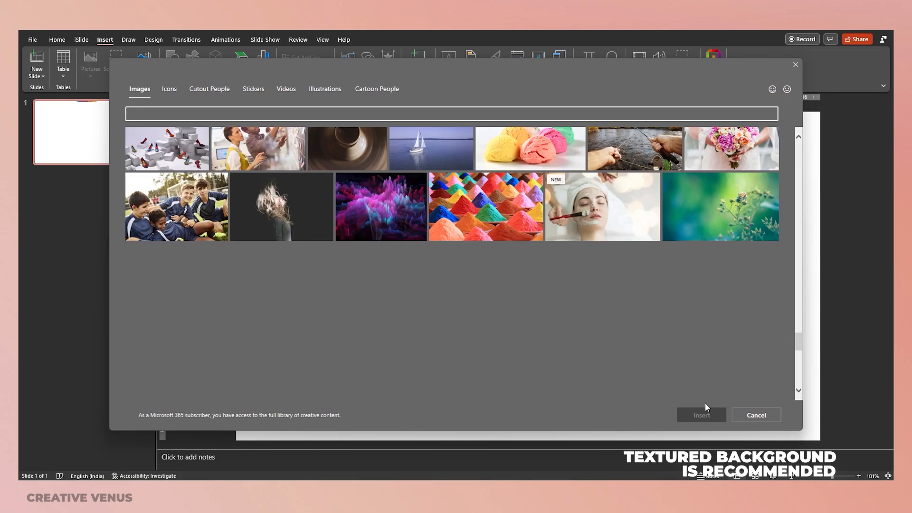
pyautogui.scroll(-1, 390, 323)
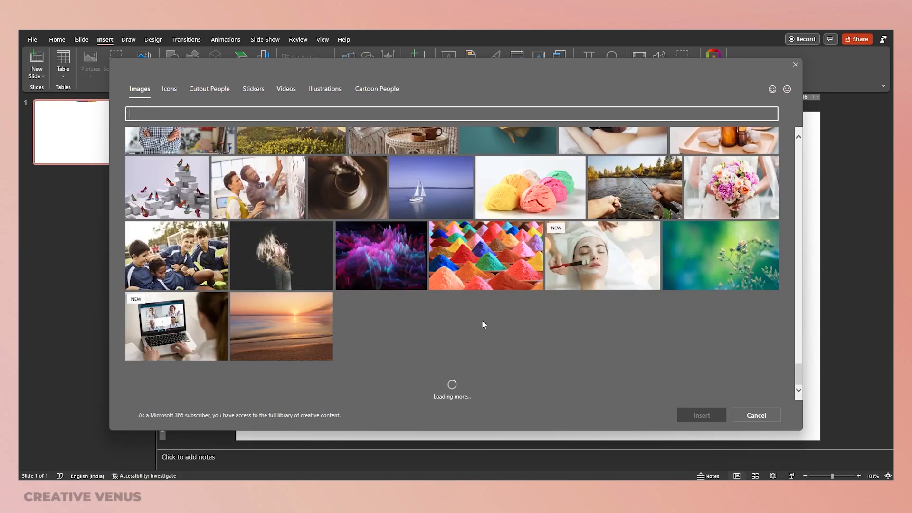
pyautogui.scroll(-5, 490, 242)
pyautogui.scroll(-10, 490, 242)
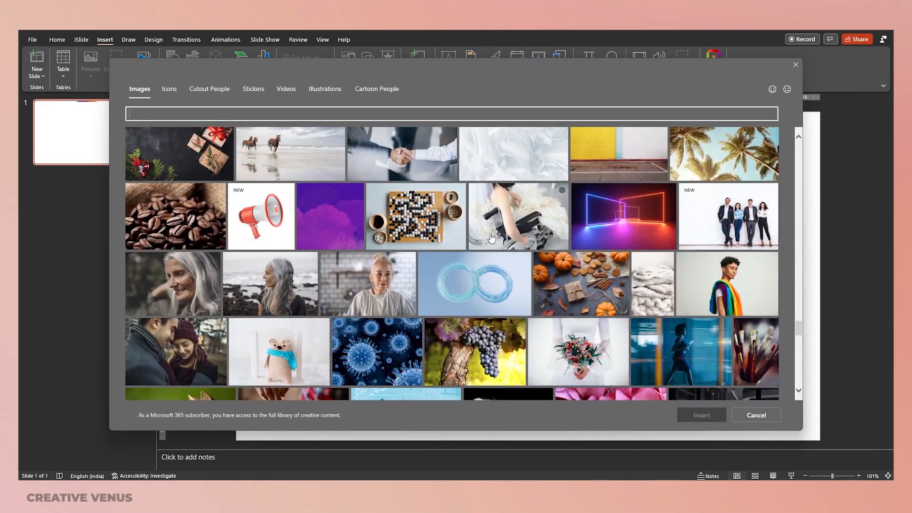
pyautogui.scroll(-3, 486, 244)
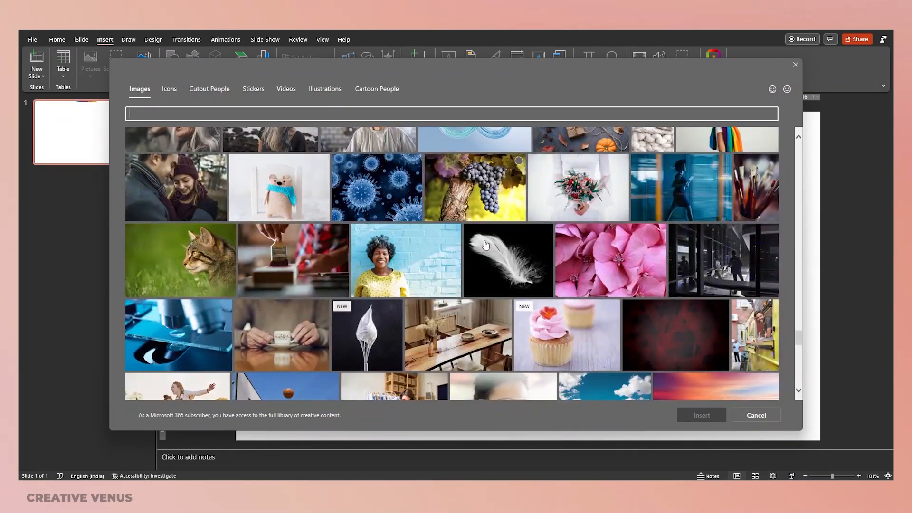
pyautogui.scroll(-3, 486, 245)
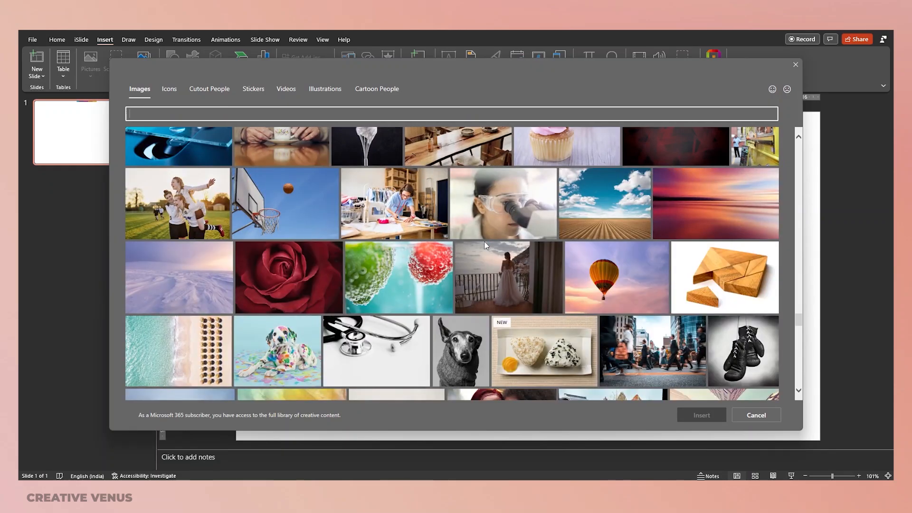
pyautogui.scroll(-3, 485, 244)
pyautogui.scroll(-3, 489, 257)
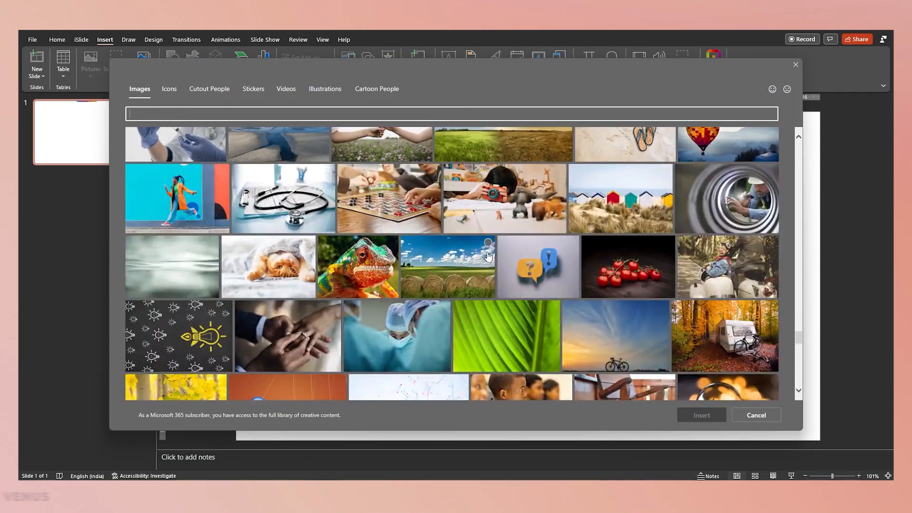
pyautogui.scroll(-3, 489, 256)
pyautogui.scroll(-3, 488, 257)
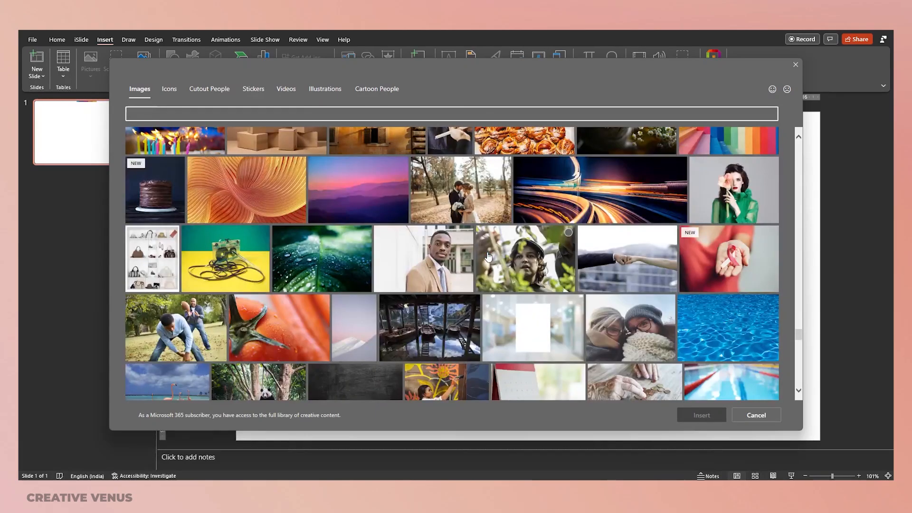
pyautogui.scroll(-5, 489, 257)
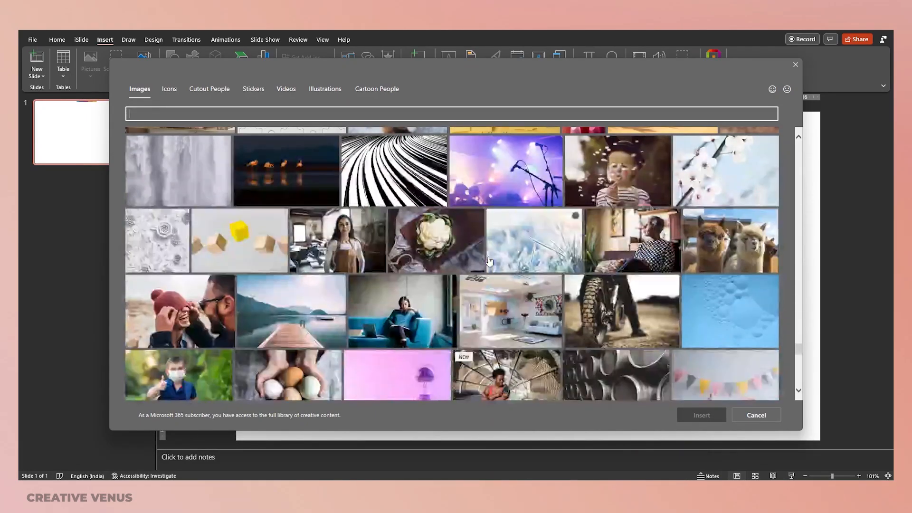
pyautogui.scroll(-3, 489, 259)
pyautogui.scroll(-5, 490, 260)
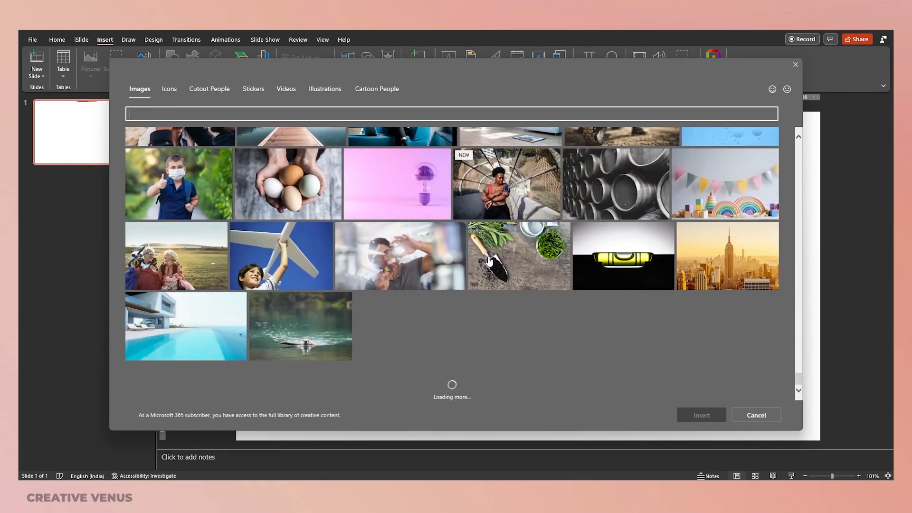
pyautogui.scroll(-5, 490, 261)
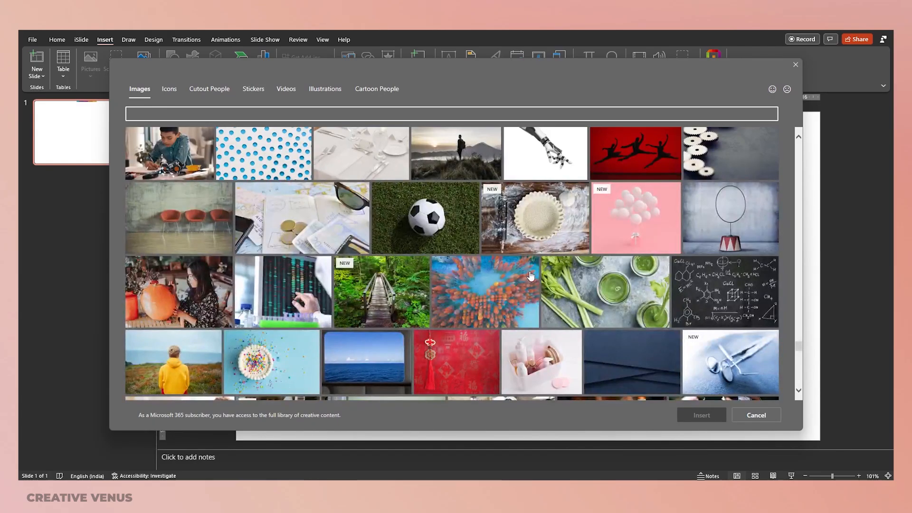
pyautogui.scroll(-10, 531, 275)
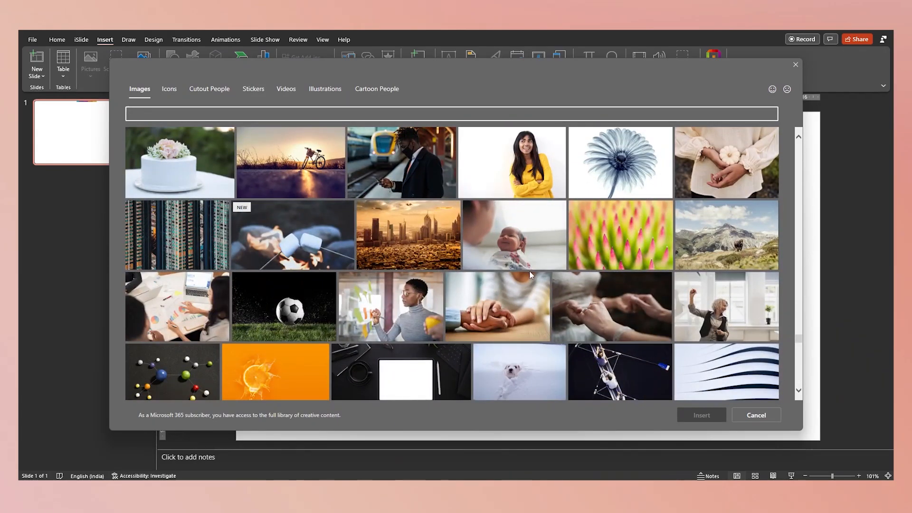
pyautogui.scroll(-5, 532, 275)
pyautogui.scroll(-5, 531, 276)
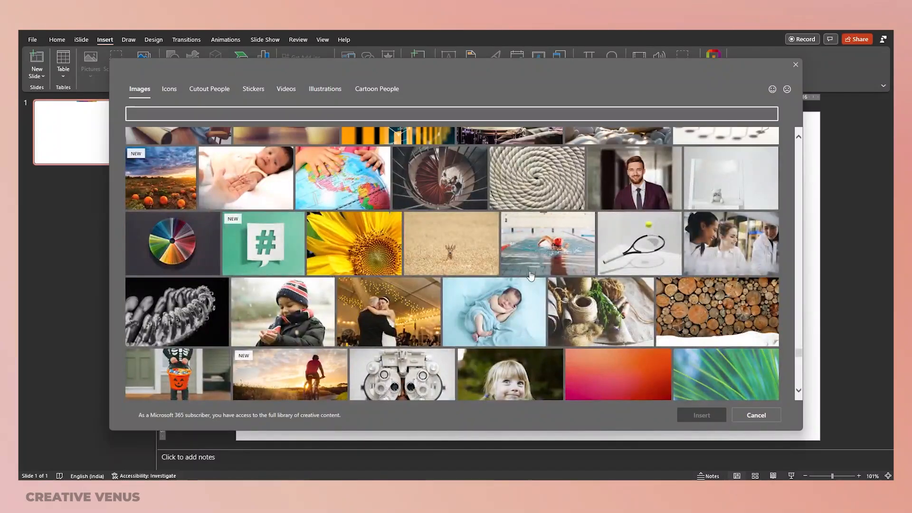
pyautogui.scroll(-10, 531, 275)
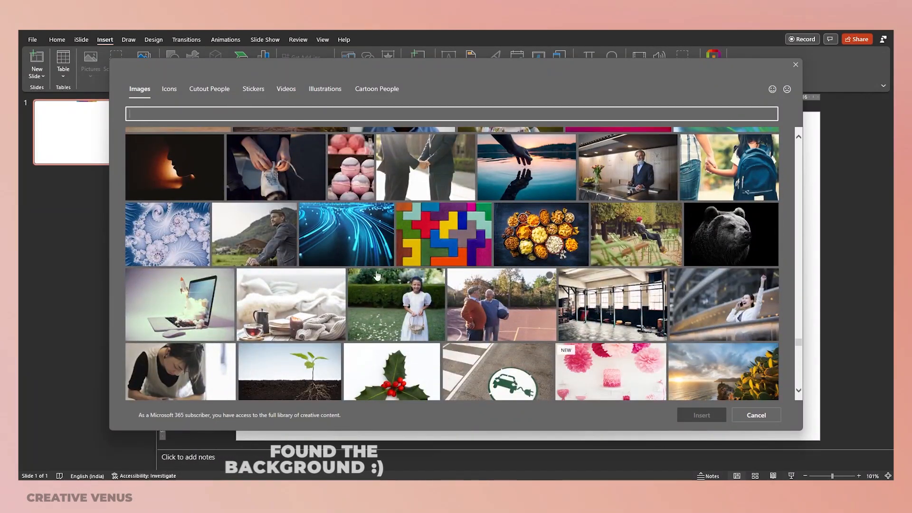
pyautogui.click(373, 247)
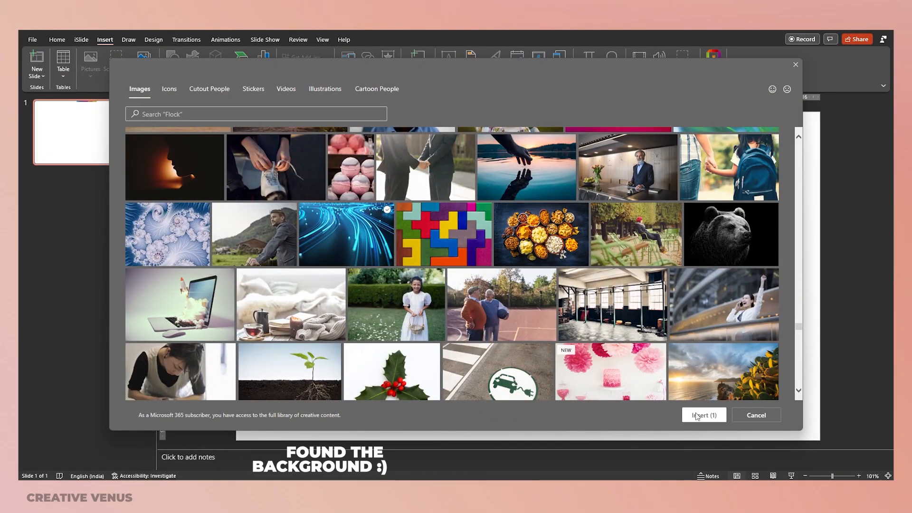
pyautogui.click(702, 415)
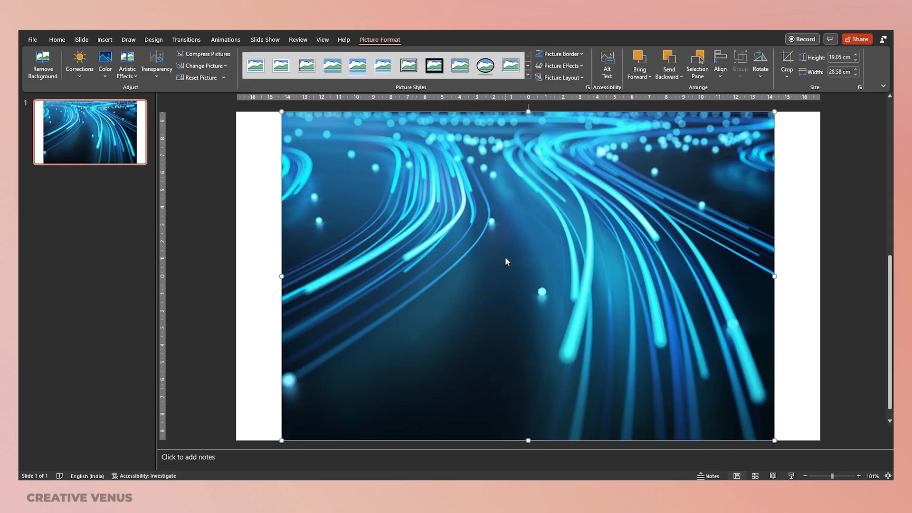
# Step: Check the design ideas offered for the slide with the inserted picture, and close them
pyautogui.click(153, 42)
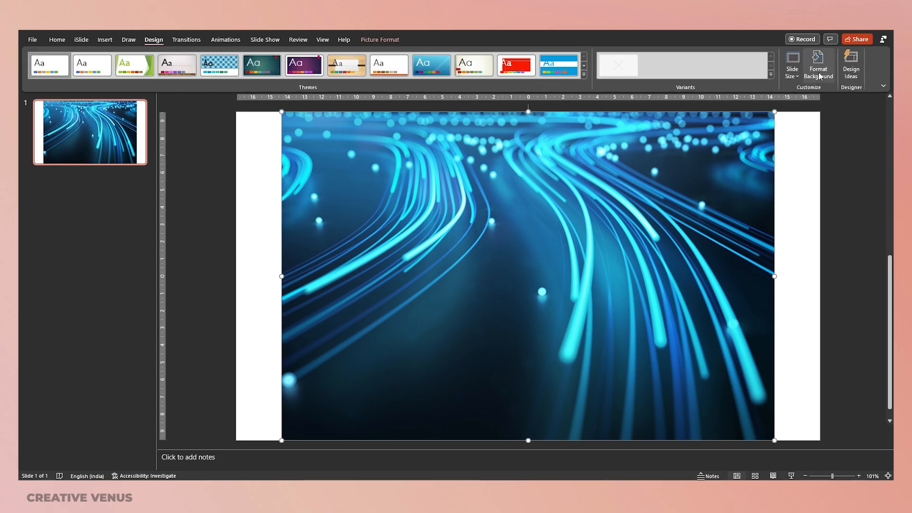
pyautogui.click(850, 64)
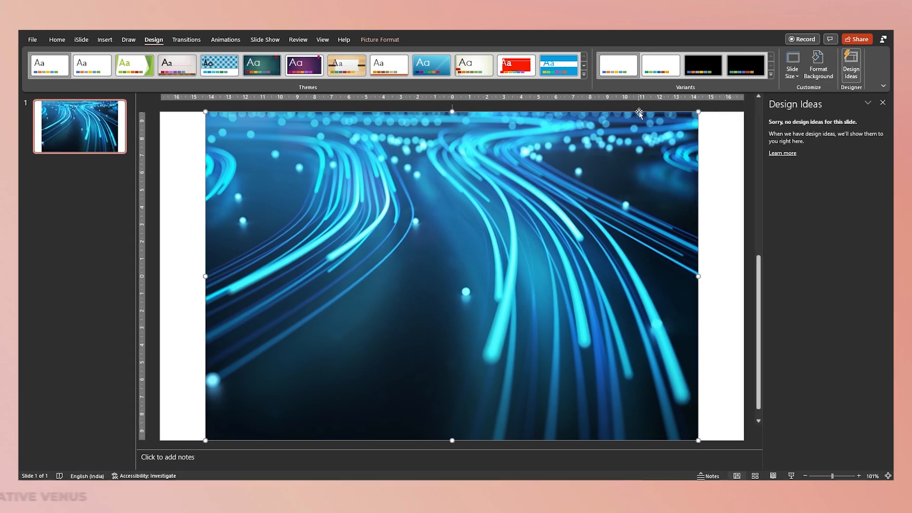
pyautogui.click(883, 103)
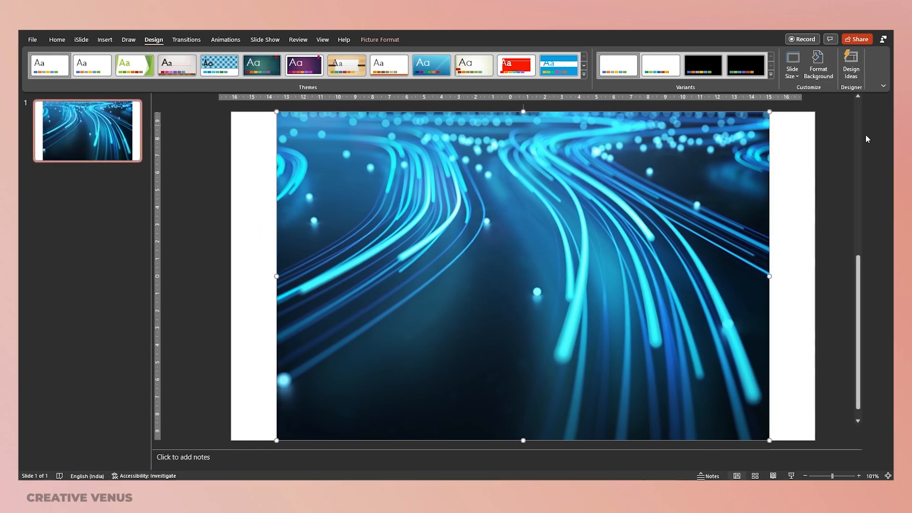
# Step: Move the multicolour swatch strip hidden behind the picture to just above the slide's upper edge
pyautogui.click(805, 476)
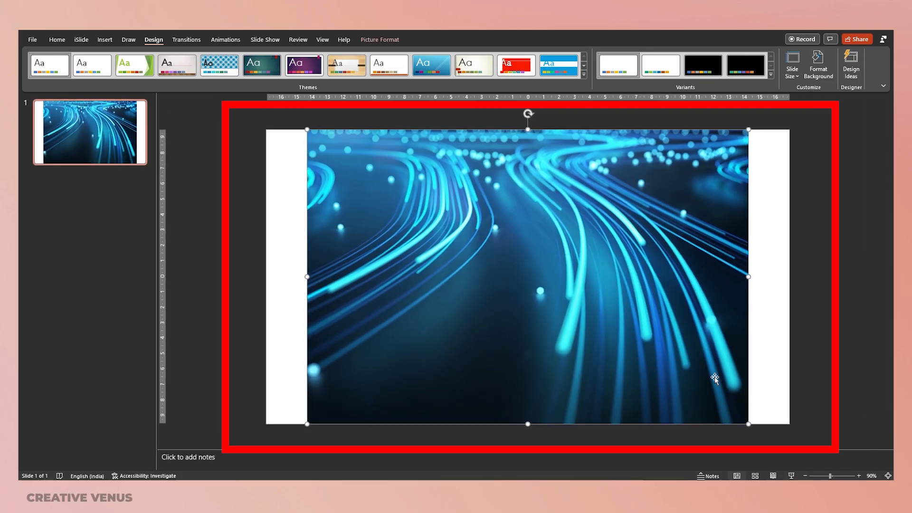
pyautogui.moveTo(439, 109); pyautogui.dragTo(586, 167)
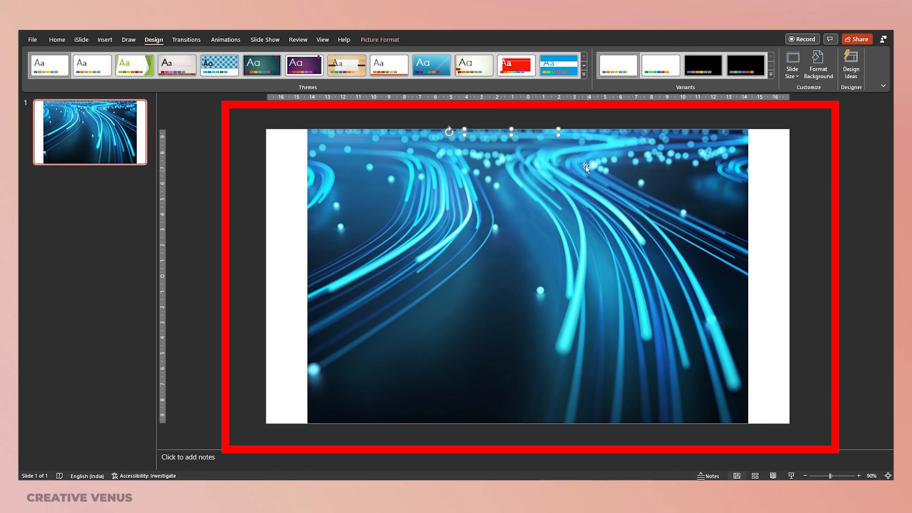
pyautogui.moveTo(547, 138); pyautogui.dragTo(546, 130)
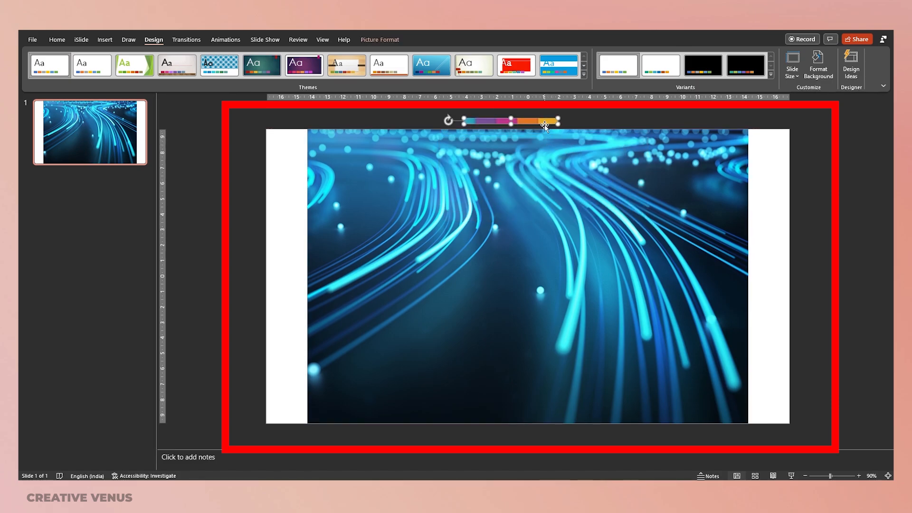
# Step: Enlarge the light-trails picture proportionally to about 33.88 cm wide so that it spans the full slide width
pyautogui.click(546, 161)
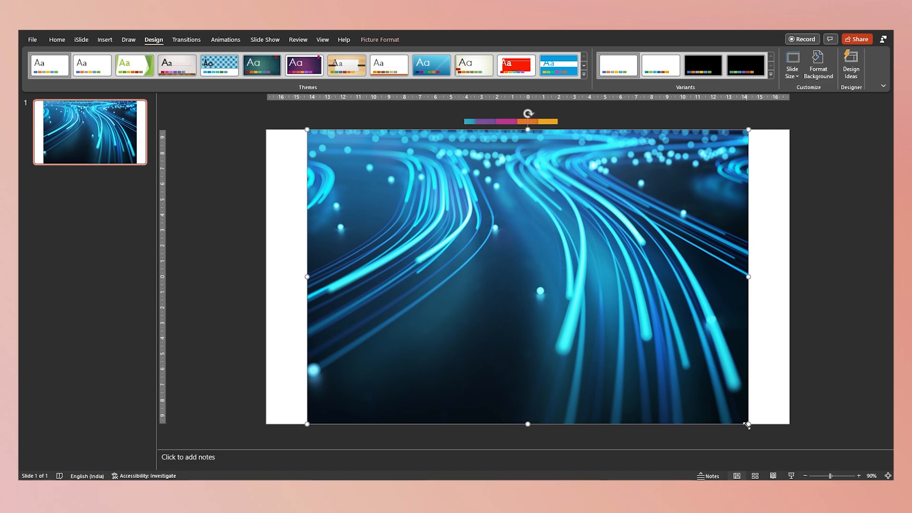
pyautogui.moveTo(749, 424); pyautogui.dragTo(790, 447)
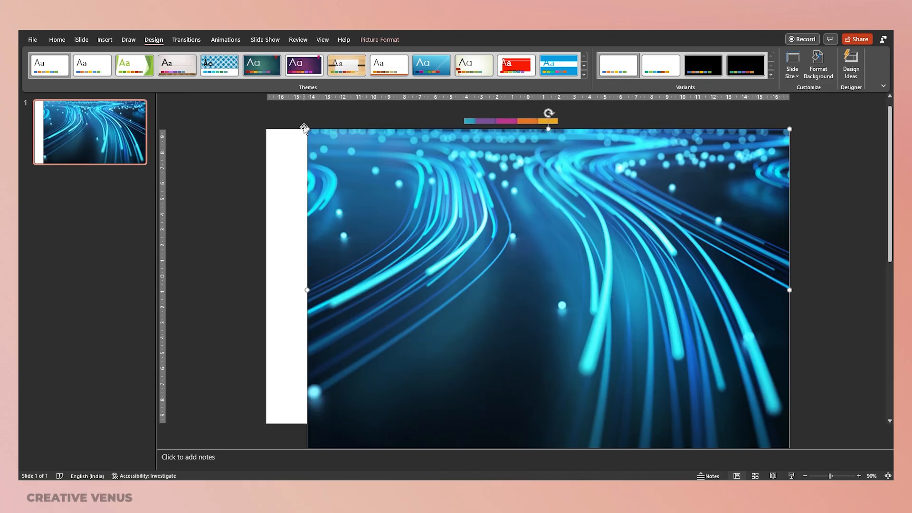
pyautogui.moveTo(305, 129); pyautogui.dragTo(264, 103)
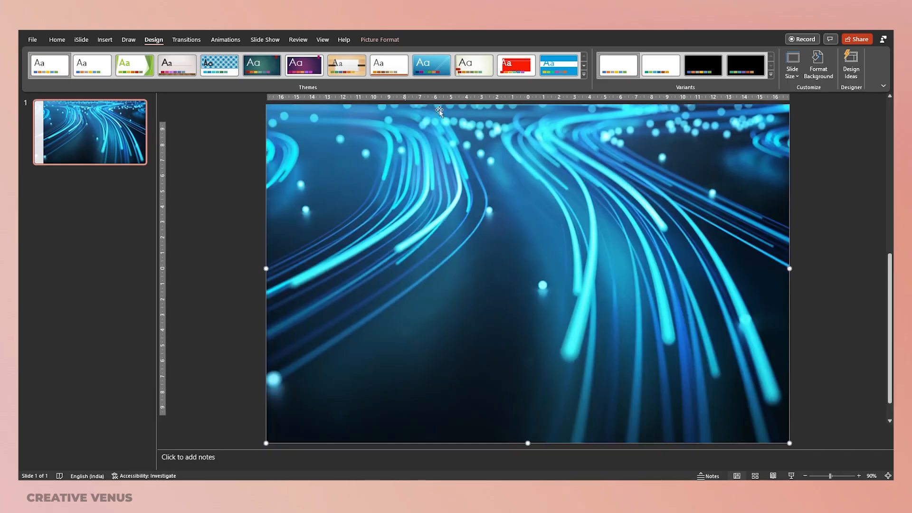
# Step: Crop the upper and lower parts of the background picture so that it fits the slide's height
pyautogui.click(380, 40)
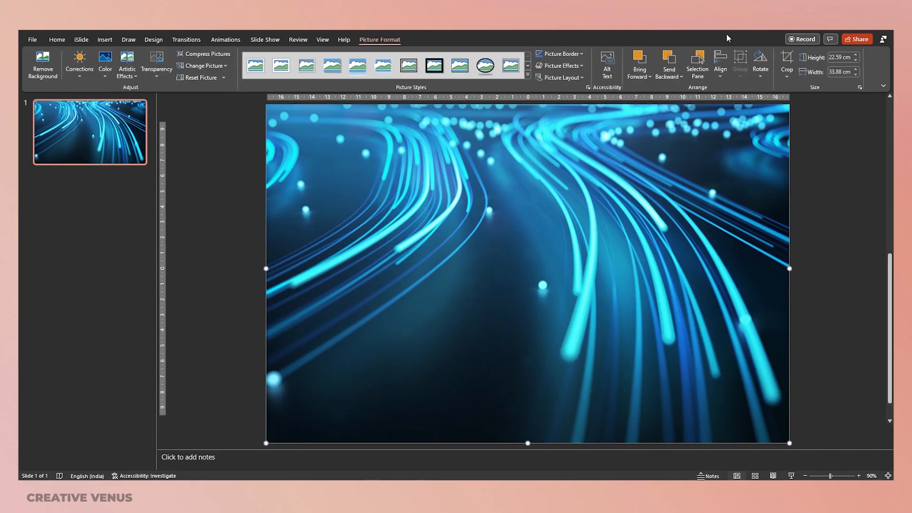
pyautogui.click(787, 61)
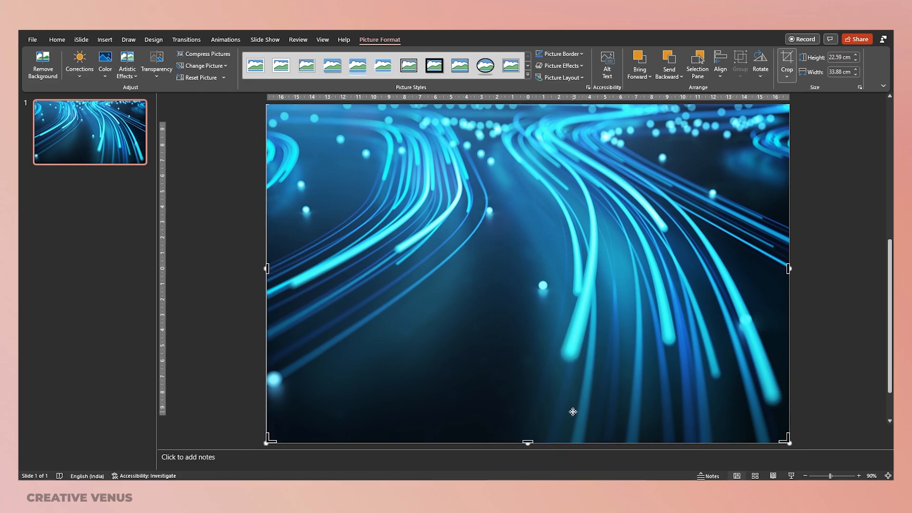
pyautogui.moveTo(527, 442); pyautogui.dragTo(522, 414)
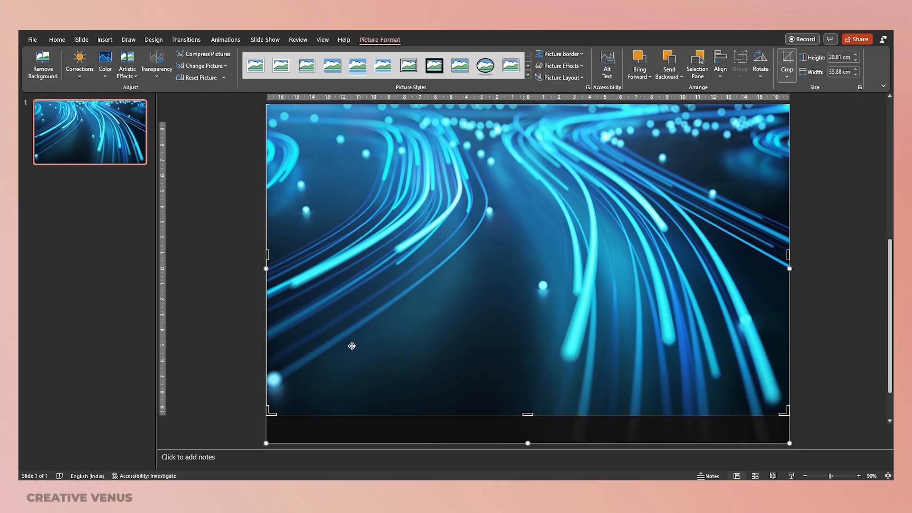
pyautogui.scroll(2, 274, 255)
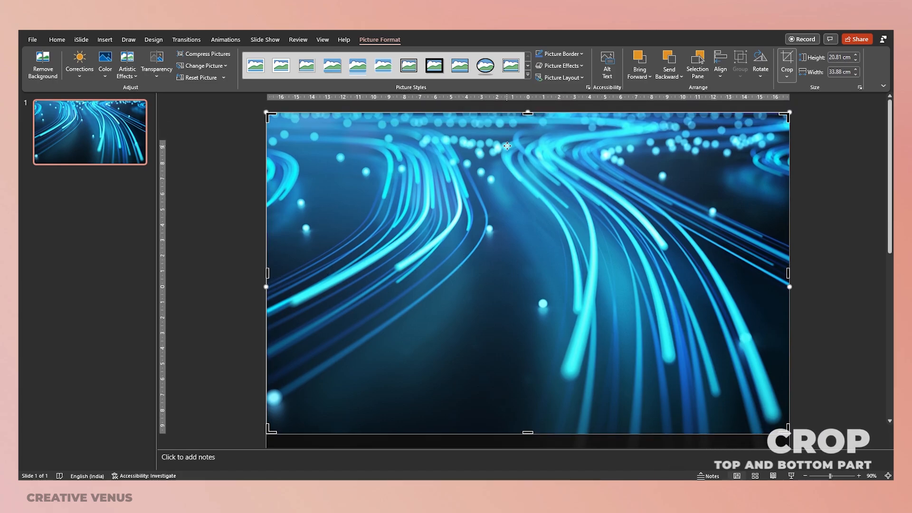
pyautogui.moveTo(528, 112); pyautogui.dragTo(528, 137)
pyautogui.click(826, 239)
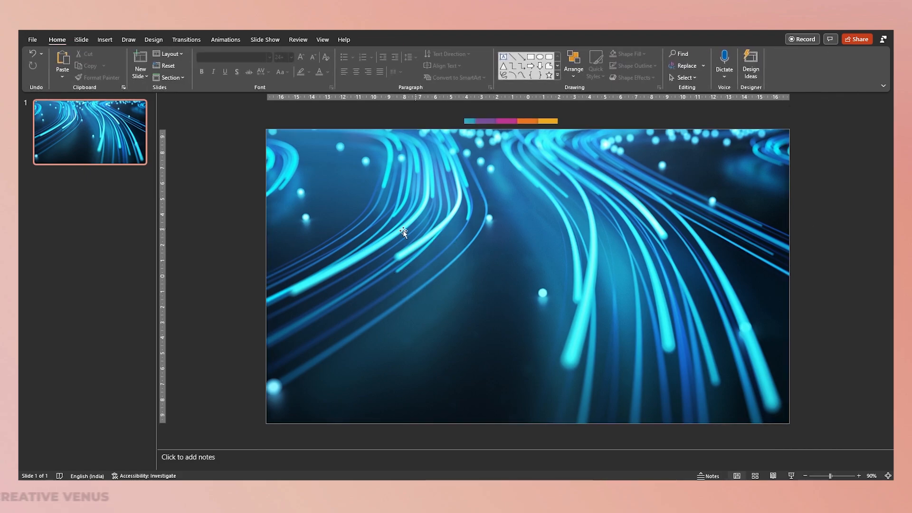
# Step: Draw an overlay rectangle about 33.87 cm wide and 19.05 cm high covering the entire slide
pyautogui.click(105, 40)
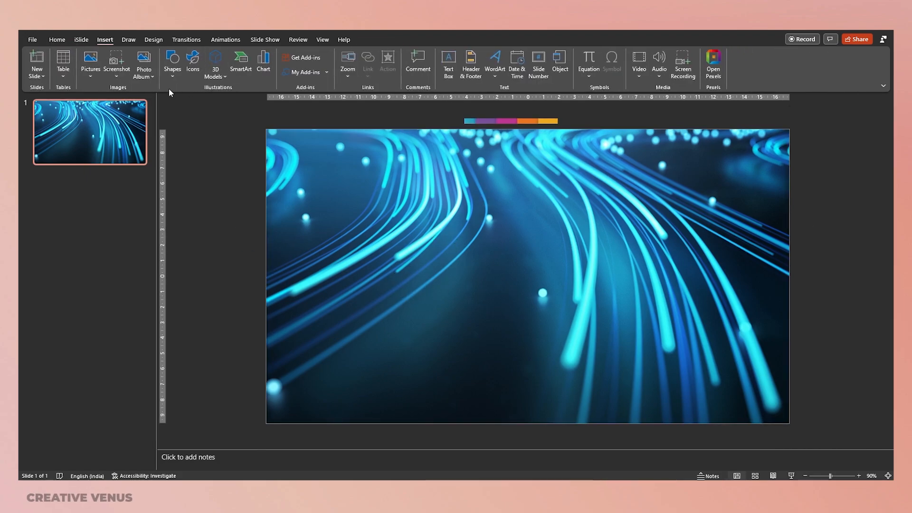
pyautogui.click(172, 67)
pyautogui.click(171, 159)
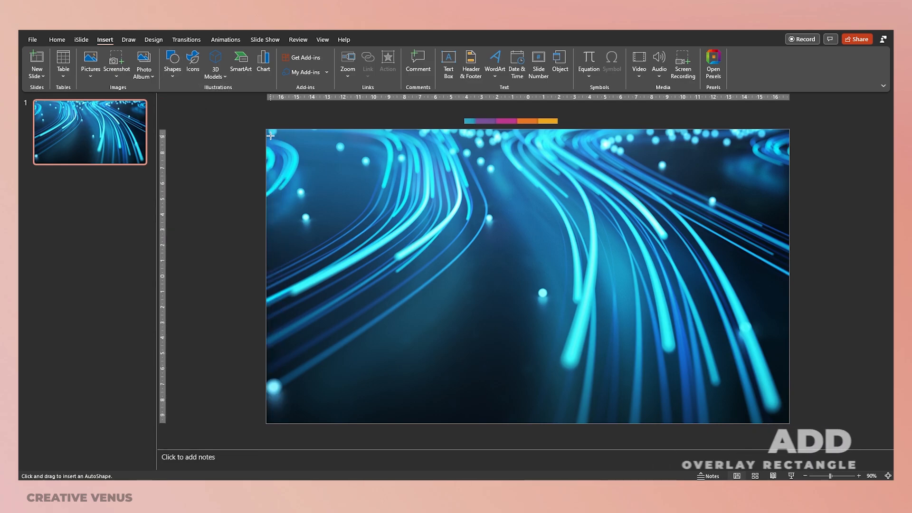
pyautogui.moveTo(263, 128); pyautogui.dragTo(790, 424)
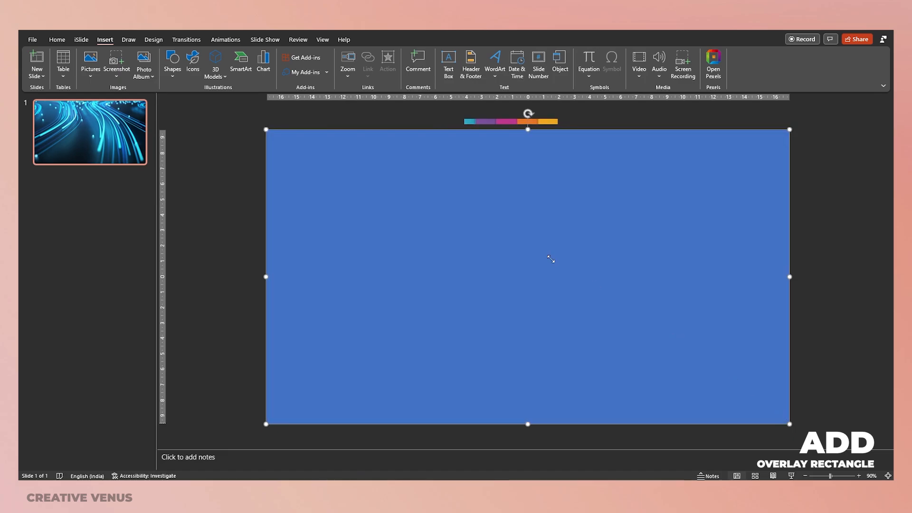
# Step: Remove the outline from the overlay rectangle
pyautogui.click(370, 66)
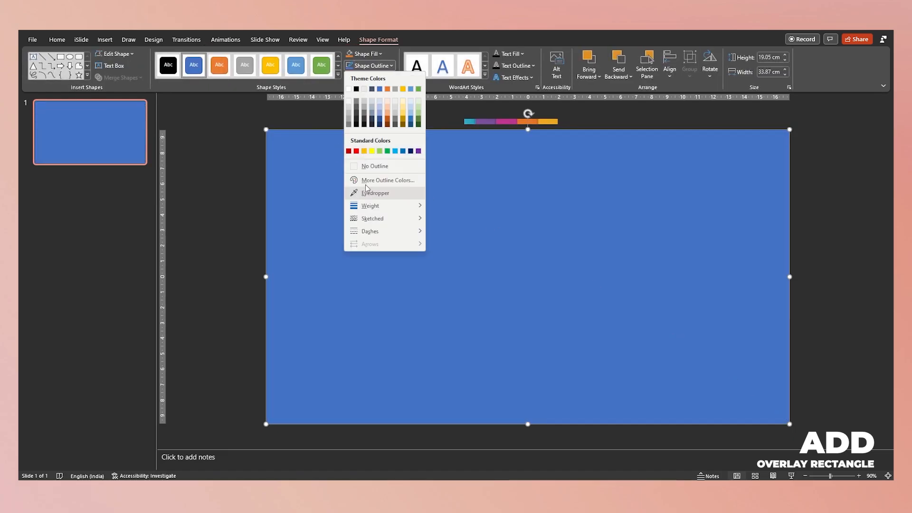
pyautogui.click(371, 166)
pyautogui.click(236, 256)
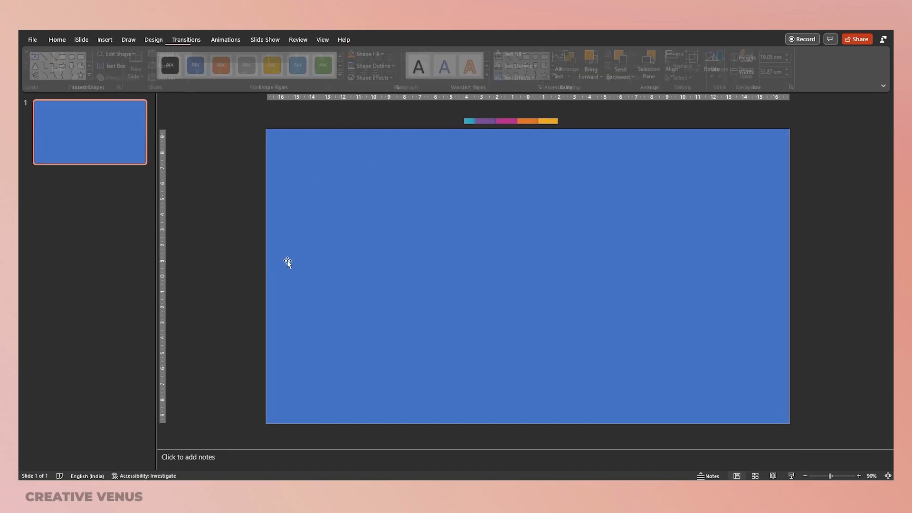
# Step: Open the overlay rectangle's shape formatting and change its fill to a gradient fill
pyautogui.click(356, 217)
pyautogui.rightClick(357, 217)
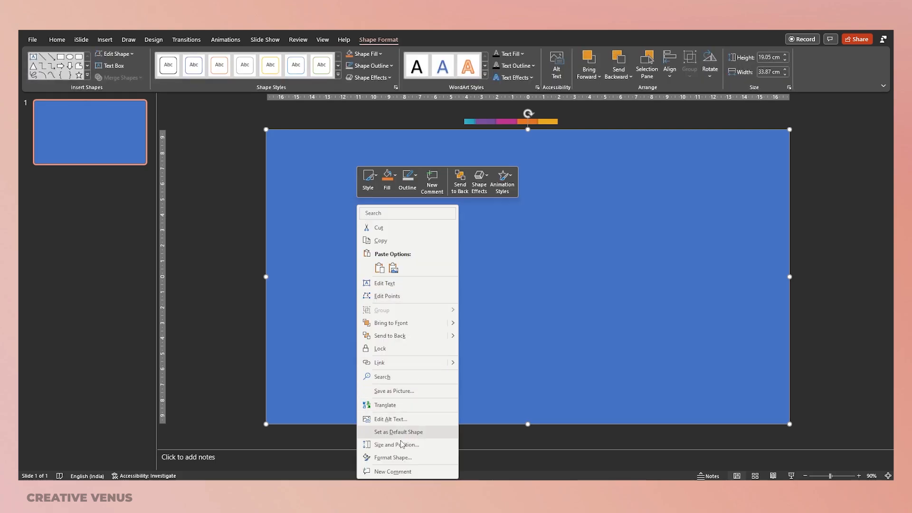
pyautogui.click(400, 460)
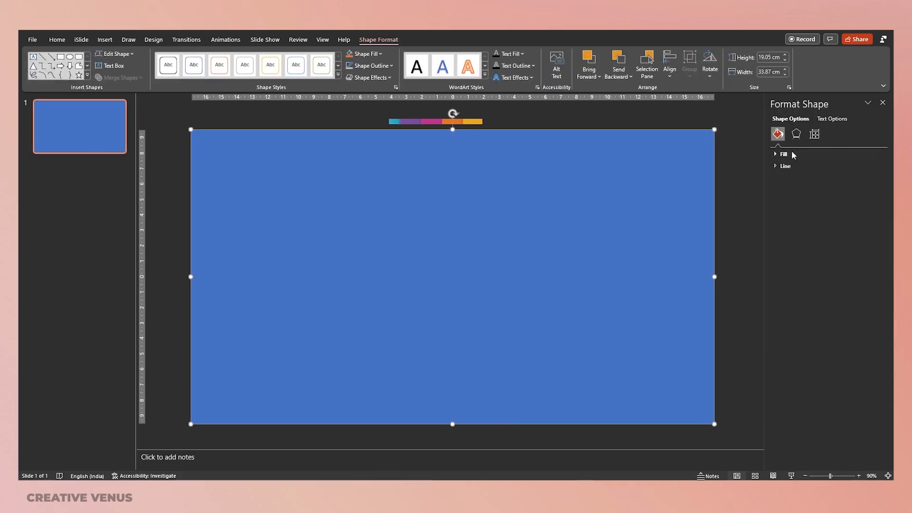
pyautogui.click(792, 154)
pyautogui.click(803, 188)
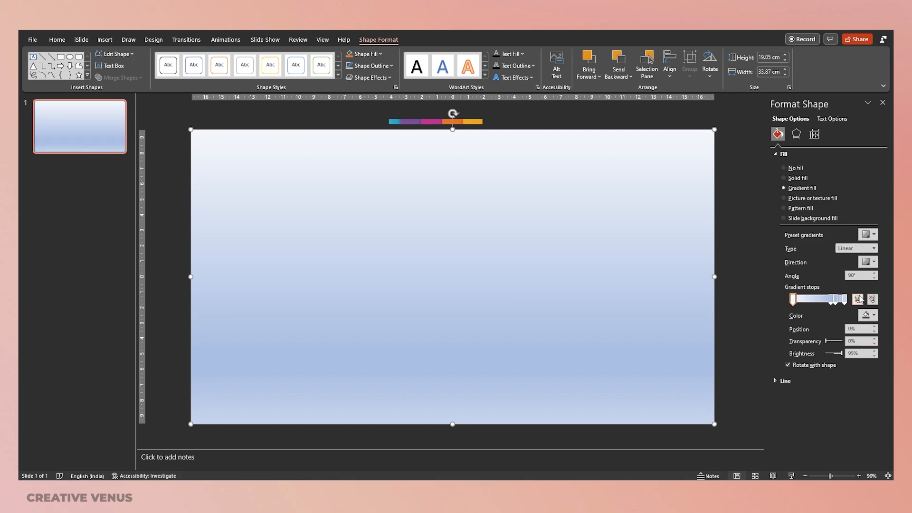
# Step: Recolor the overlay gradient's first stop to a dark purple from the standard color palette
pyautogui.click(869, 316)
pyautogui.click(840, 415)
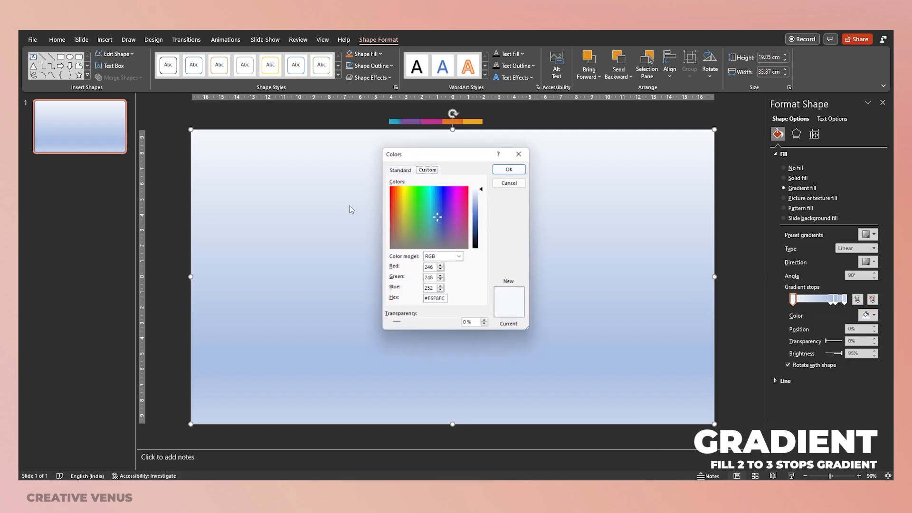
pyautogui.click(400, 170)
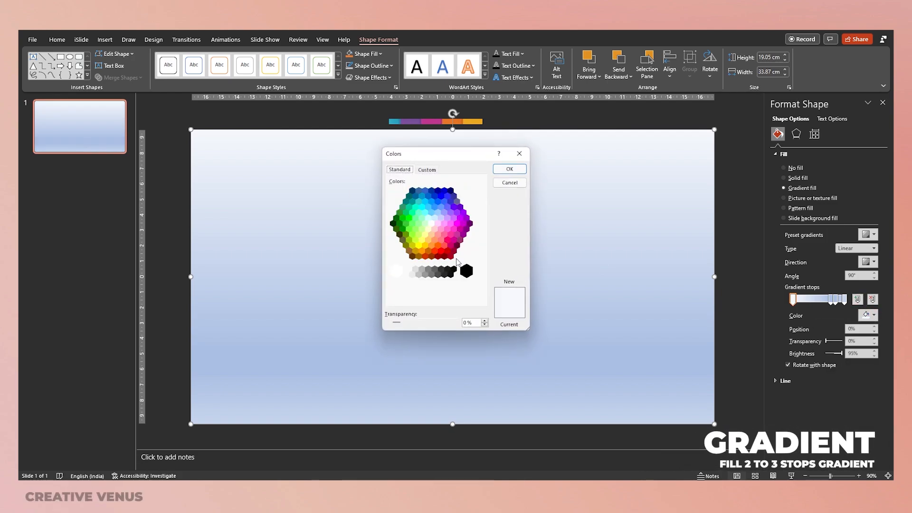
pyautogui.click(470, 223)
pyautogui.click(509, 169)
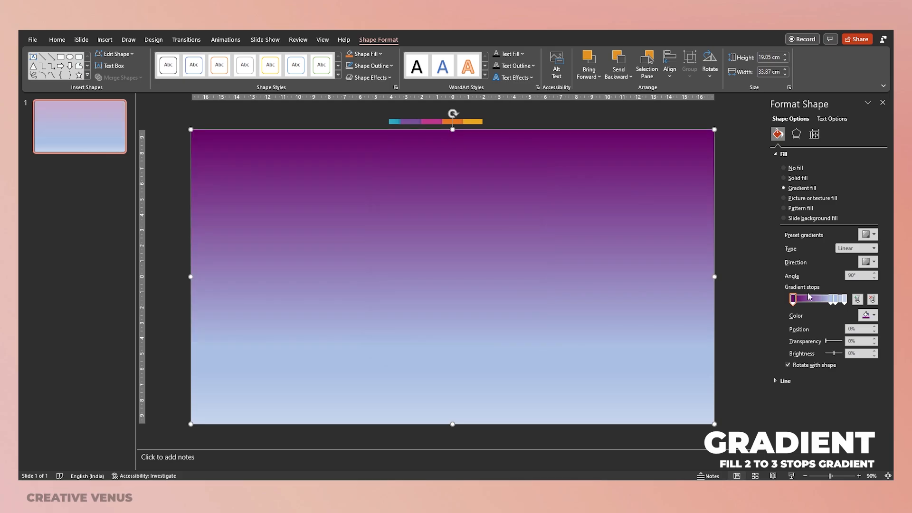
# Step: Color the second gradient stop black and move it to the 46% position
pyautogui.click(868, 316)
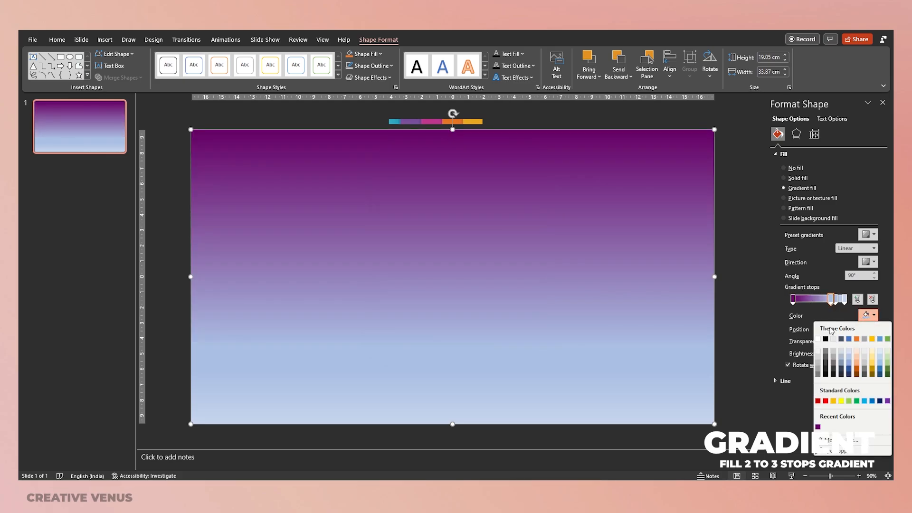
pyautogui.click(825, 340)
pyautogui.moveTo(832, 300); pyautogui.dragTo(817, 300)
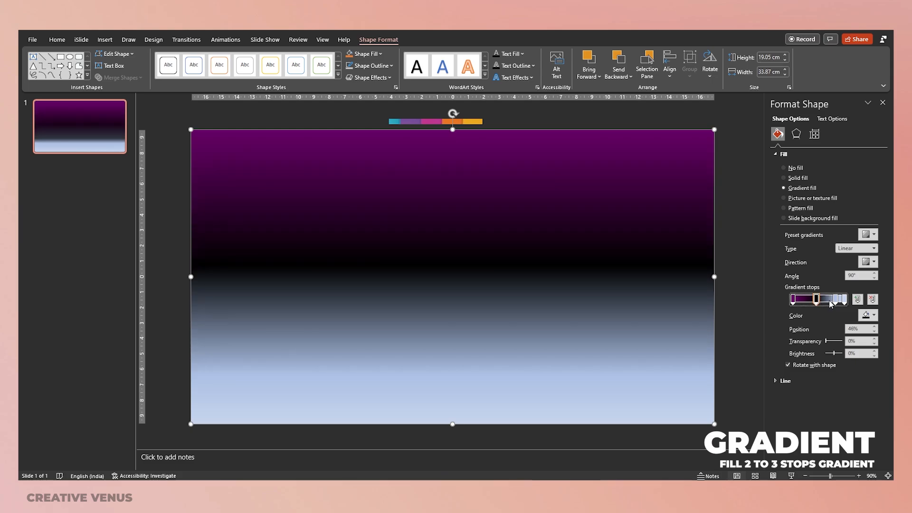
# Step: Color the gradient stop at 83% dark blue and the last stop at 100% black
pyautogui.click(837, 300)
pyautogui.click(867, 316)
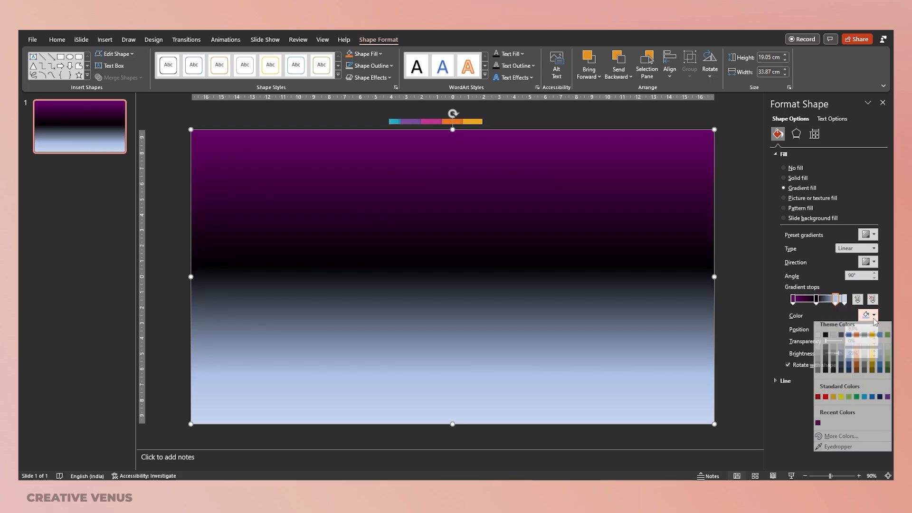
pyautogui.click(879, 402)
pyautogui.click(845, 299)
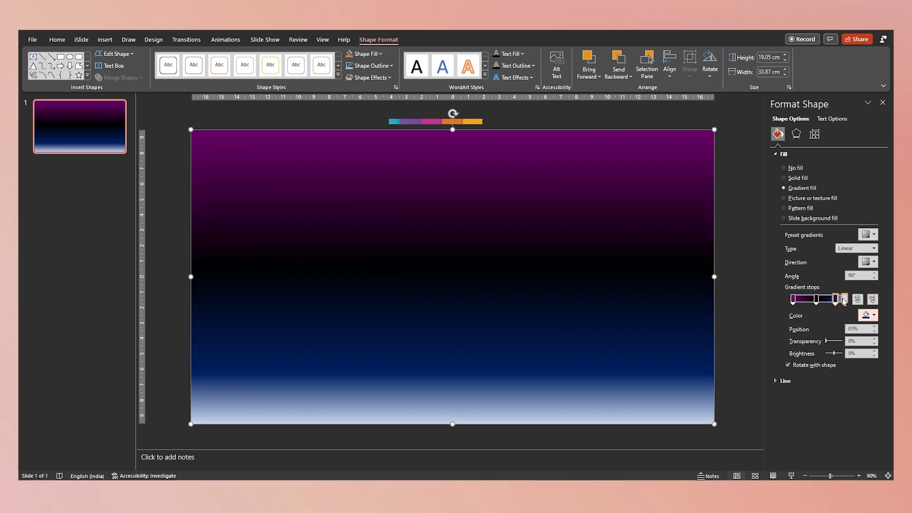
pyautogui.click(866, 315)
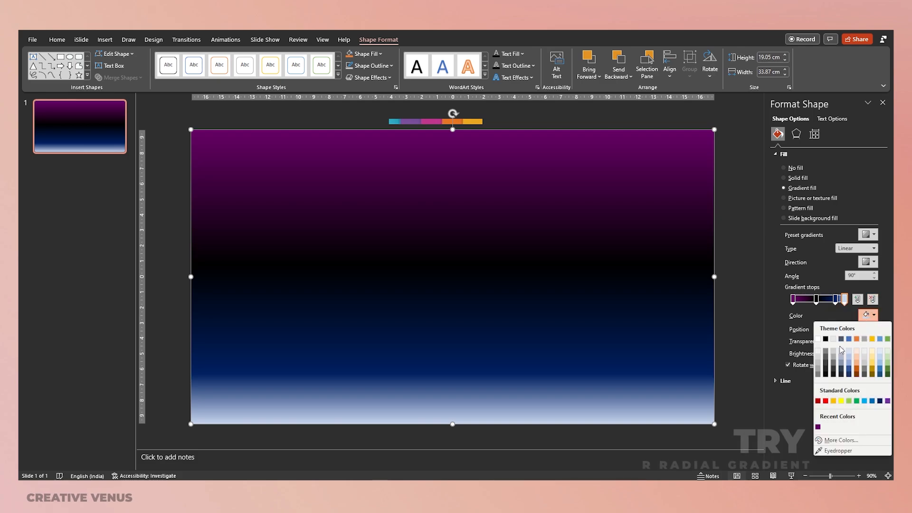
pyautogui.click(826, 339)
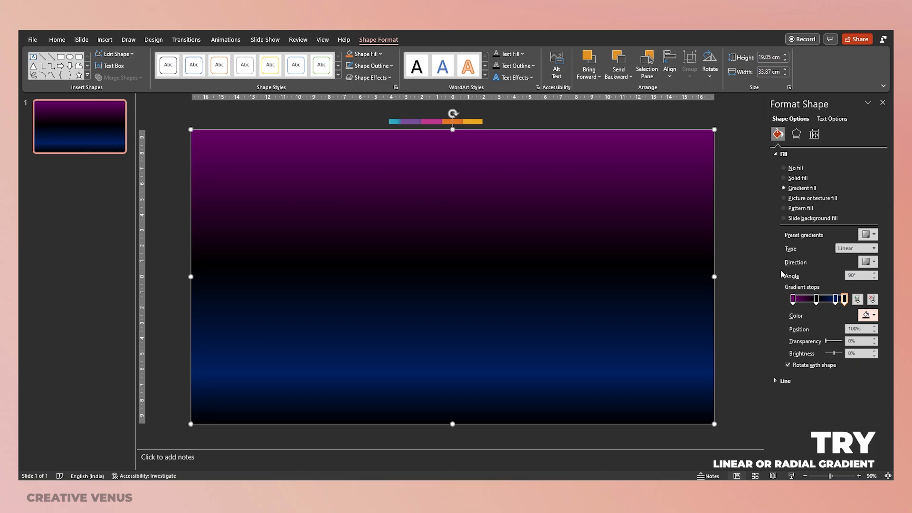
# Step: Make the overlay's second, third and last gradient stops partly transparent, with about 16% for the dark blue stop and 19% for the last stop
pyautogui.moveTo(826, 342); pyautogui.dragTo(831, 342)
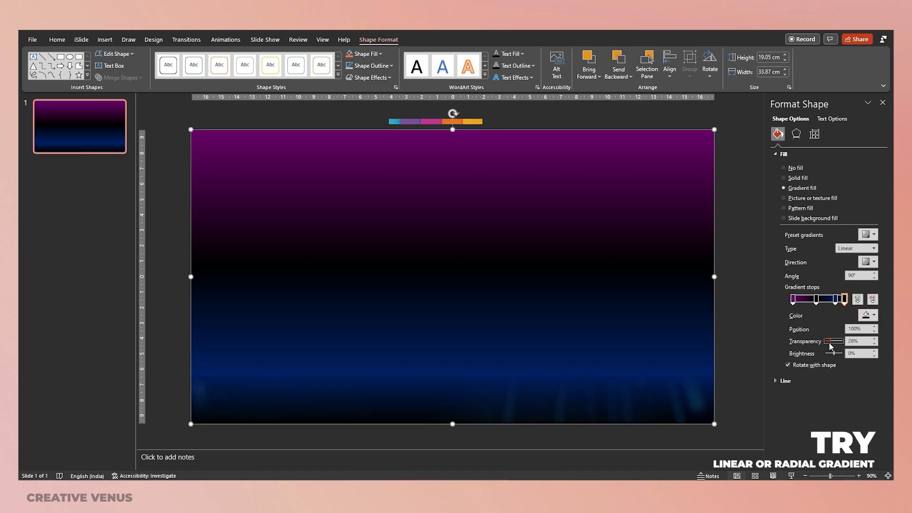
pyautogui.click(817, 298)
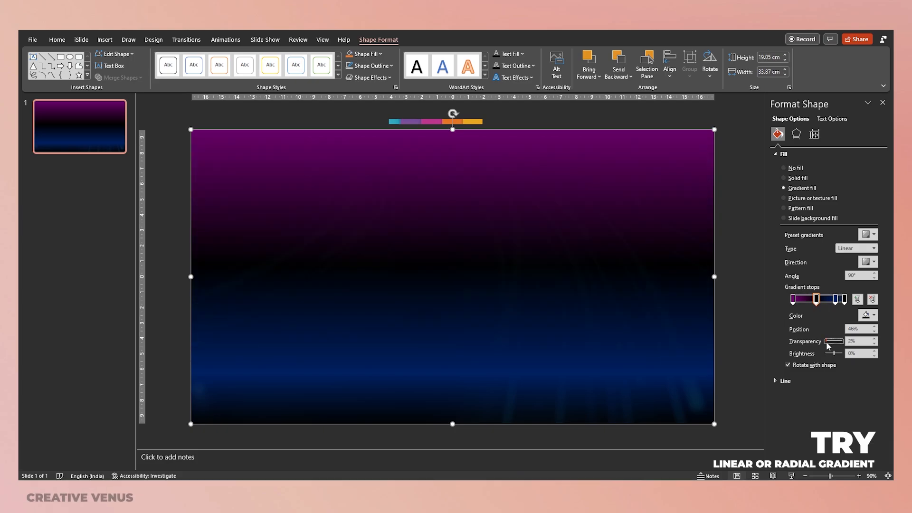
pyautogui.click(836, 301)
pyautogui.moveTo(826, 342); pyautogui.dragTo(828, 343)
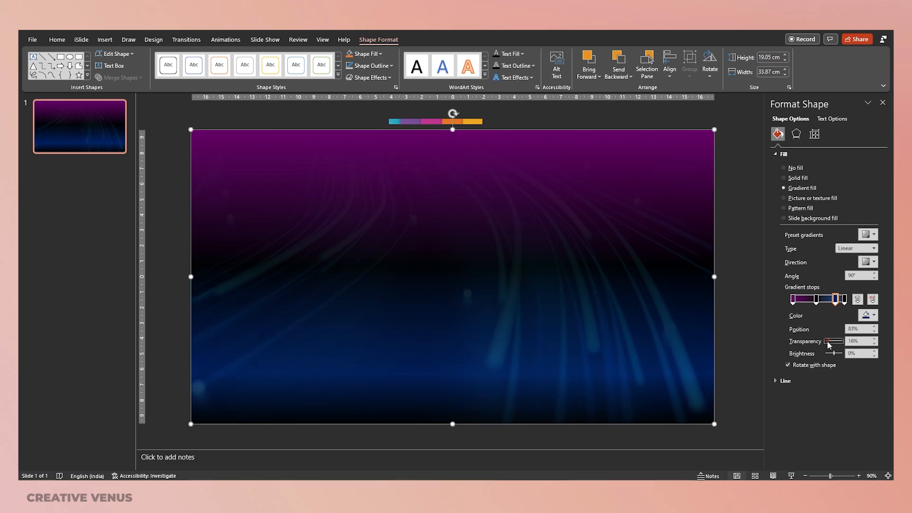
pyautogui.click(845, 302)
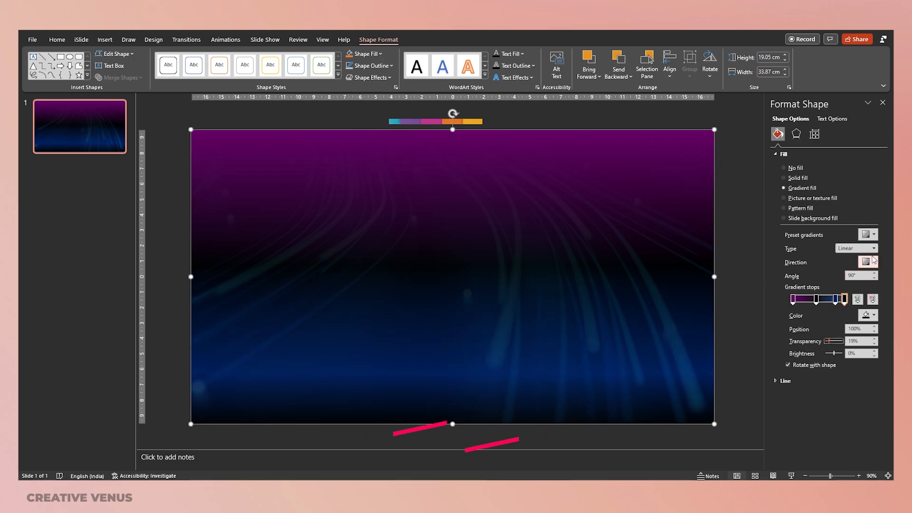
# Step: Change the overlay's gradient type to Radial and deselect the rectangle
pyautogui.click(855, 248)
pyautogui.click(848, 262)
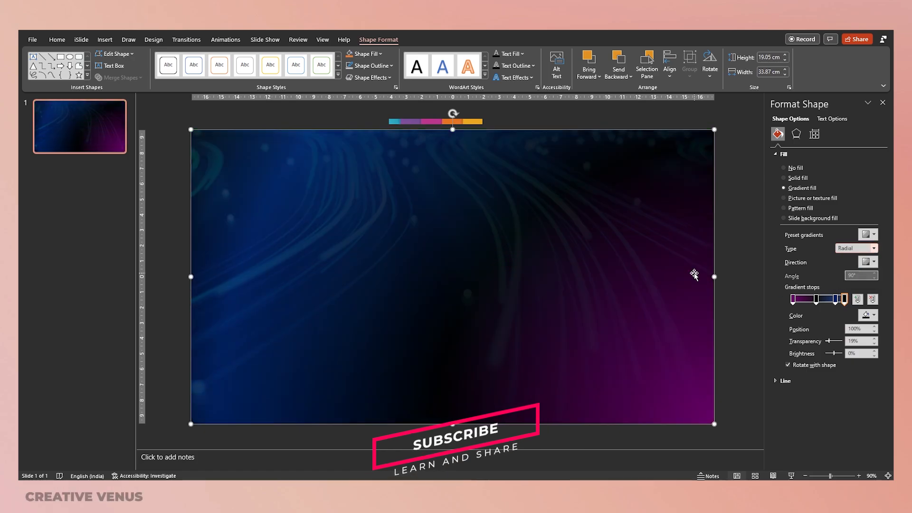
pyautogui.click(727, 303)
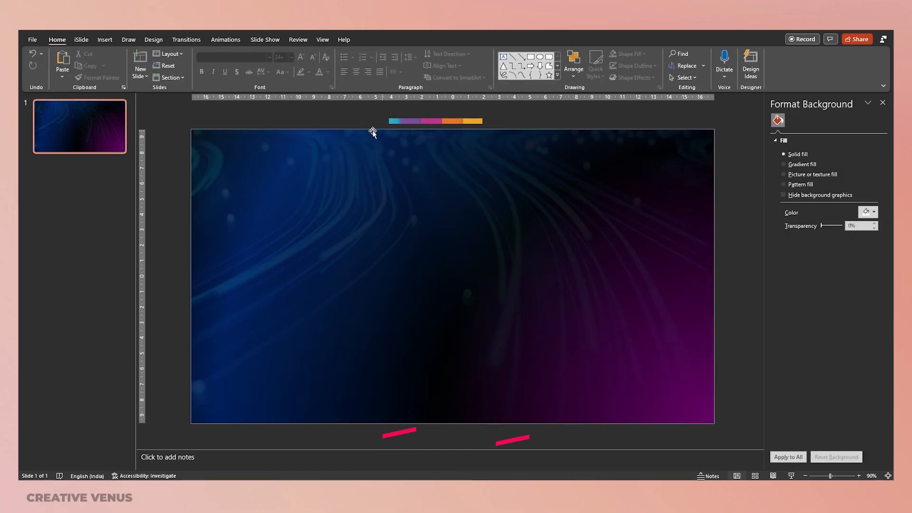
# Step: Insert a doughnut chart from the Pie chart category onto the slide
pyautogui.click(104, 39)
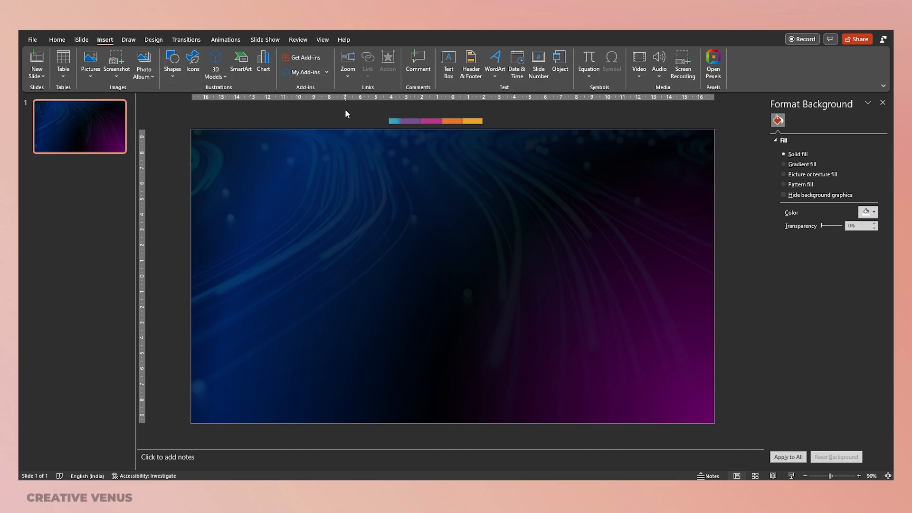
pyautogui.click(269, 60)
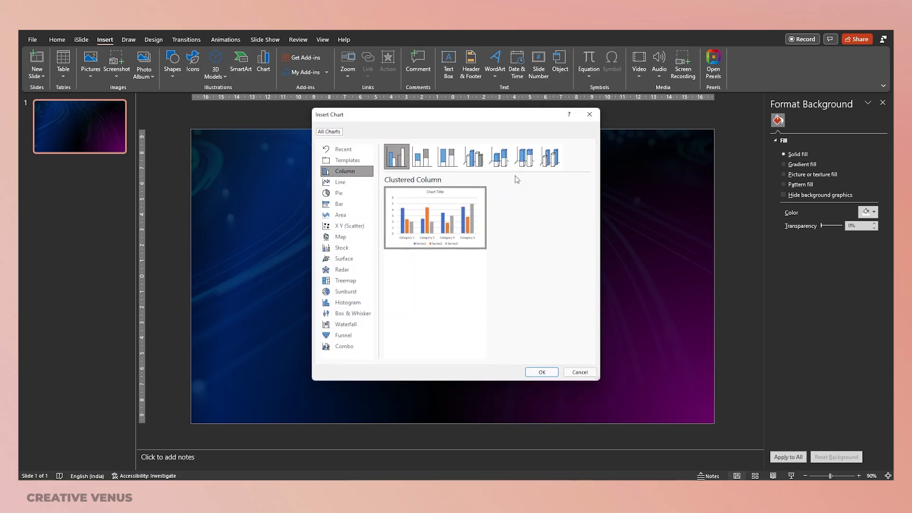
pyautogui.click(342, 197)
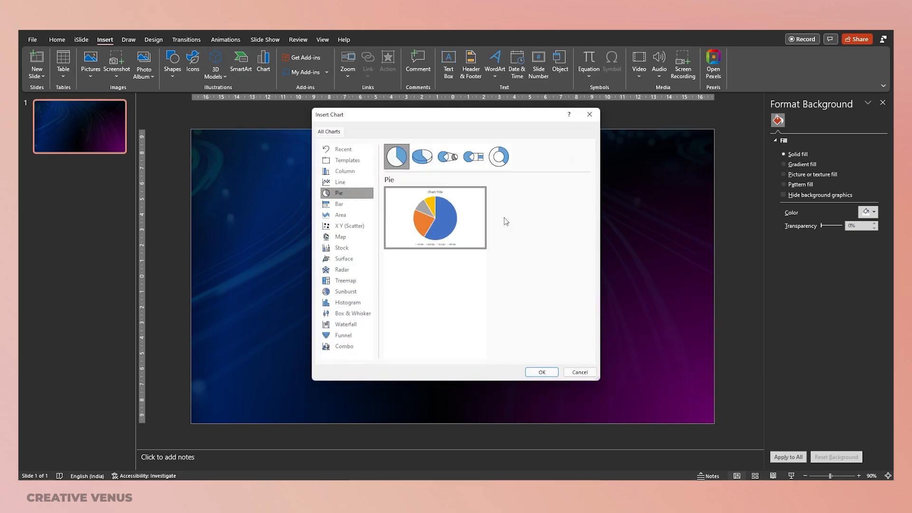
pyautogui.click(497, 159)
pyautogui.click(542, 372)
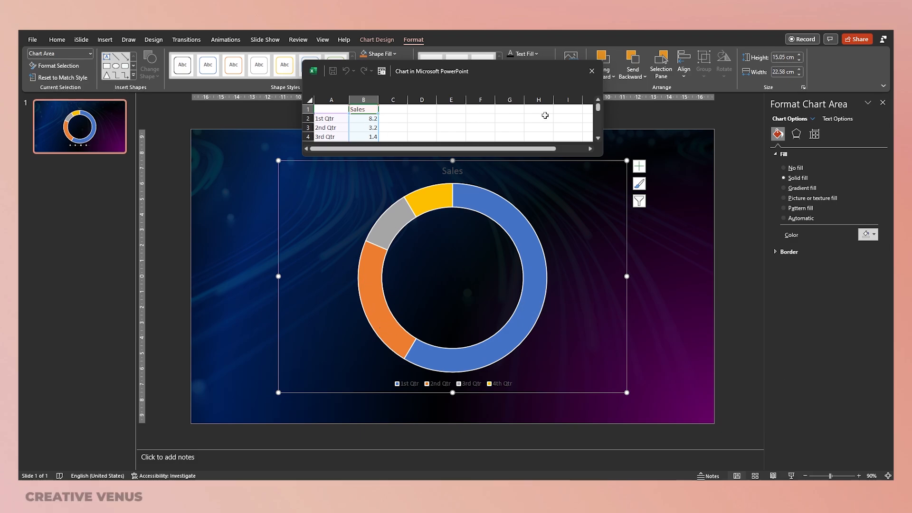
# Step: Maximize the chart's data sheet and extend the chart data range by one row to include row 6
pyautogui.doubleClick(561, 67)
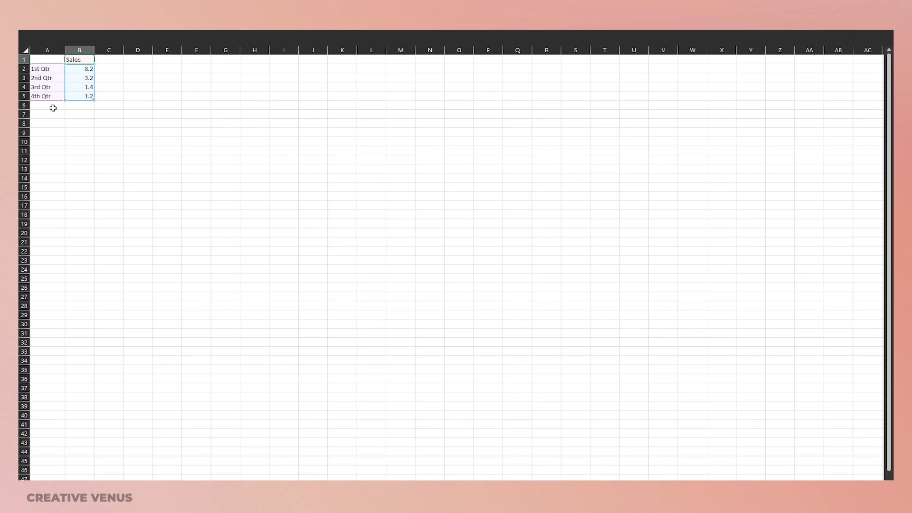
pyautogui.moveTo(47, 69); pyautogui.dragTo(64, 108)
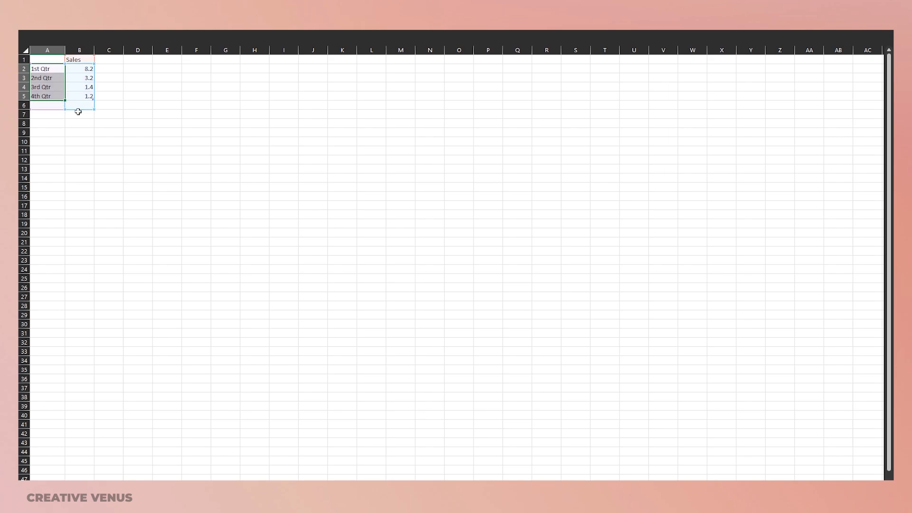
pyautogui.click(58, 99)
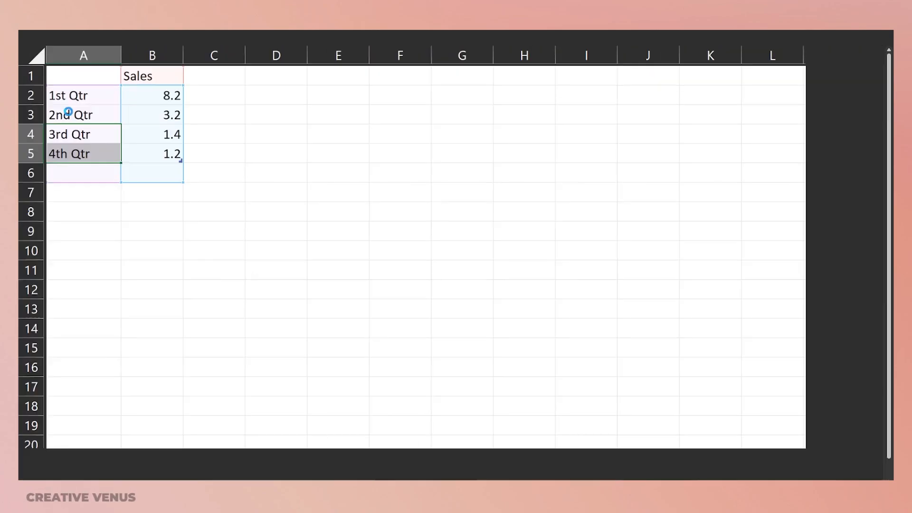
pyautogui.scroll(11, 68, 114)
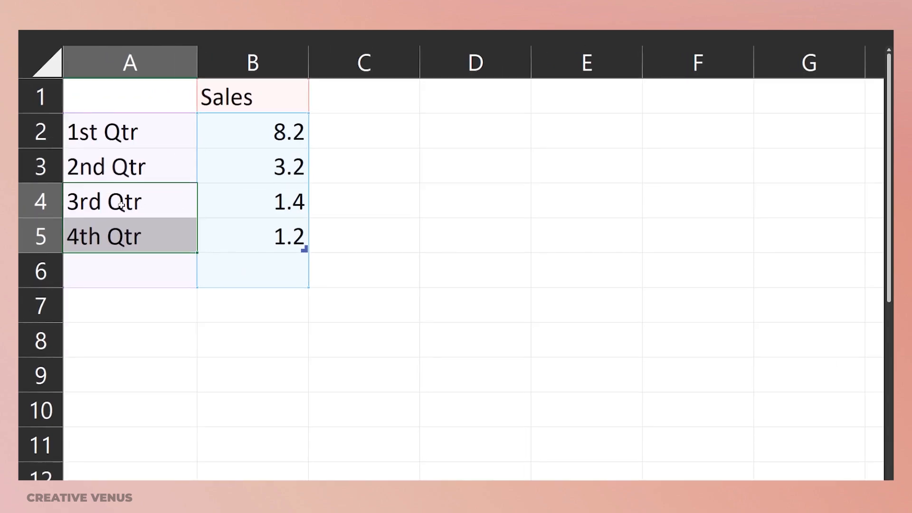
# Step: Add a 5th Qtr category in row 6 with a sales value of 0.9 and close the chart's data sheet
pyautogui.click(110, 267)
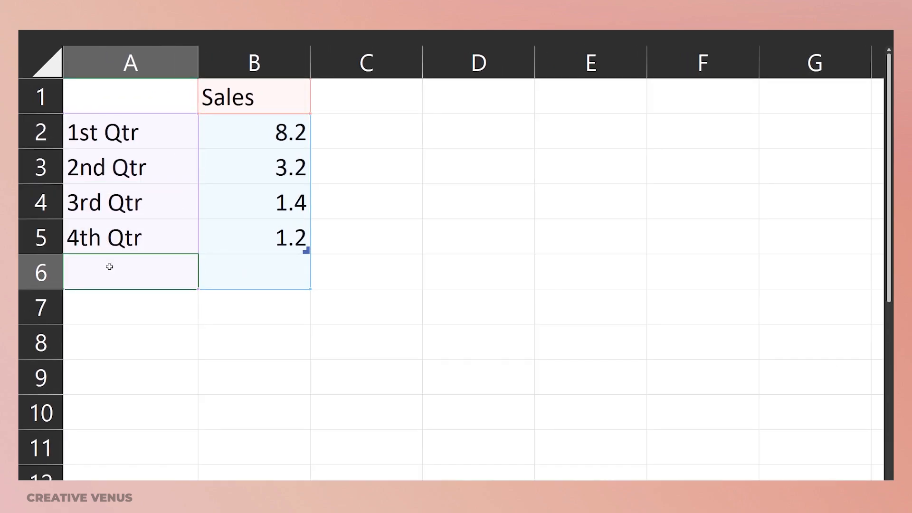
pyautogui.write('5')
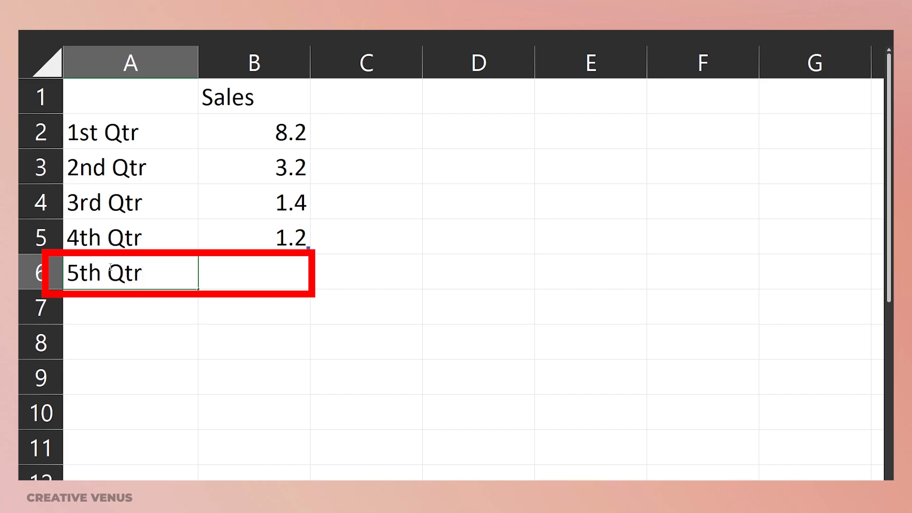
pyautogui.write('th Qtr')
pyautogui.press('Return')
pyautogui.click(242, 276)
pyautogui.write('0')
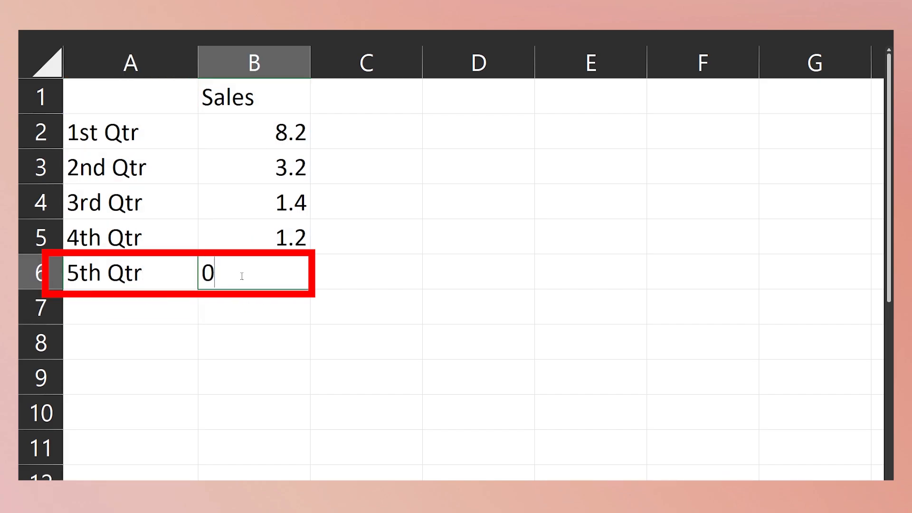
pyautogui.write('.9')
pyautogui.press('Return')
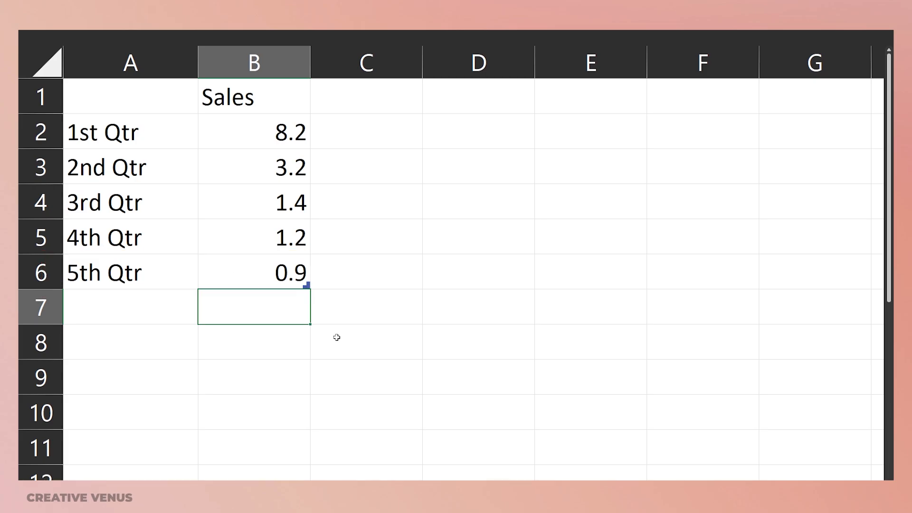
pyautogui.scroll(-8, 350, 263)
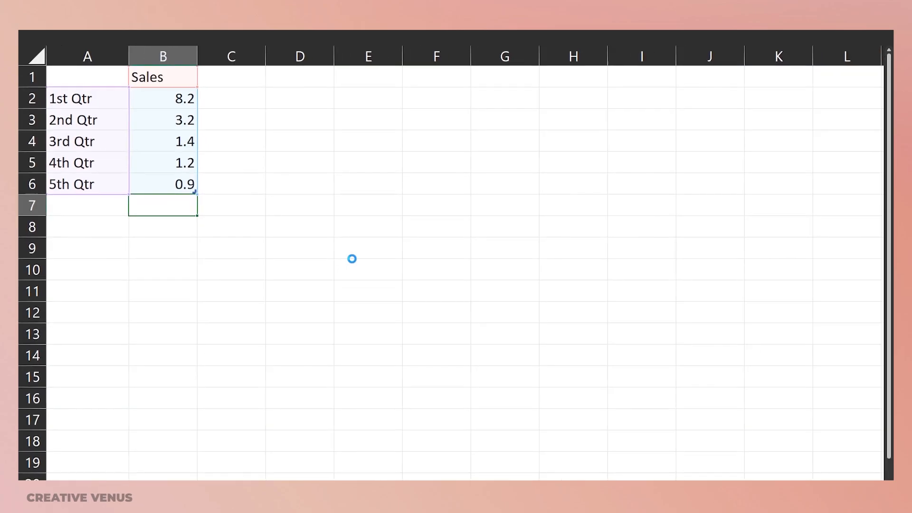
pyautogui.scroll(-4, 352, 258)
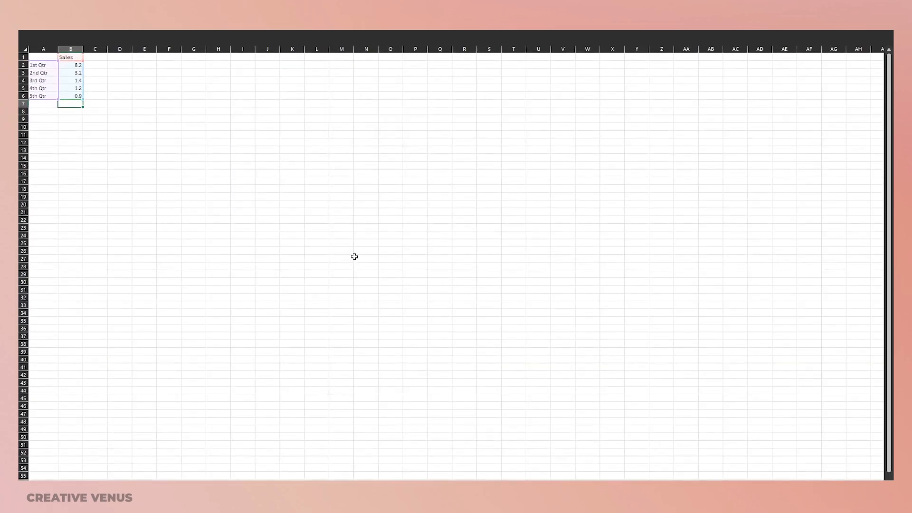
pyautogui.click(881, 33)
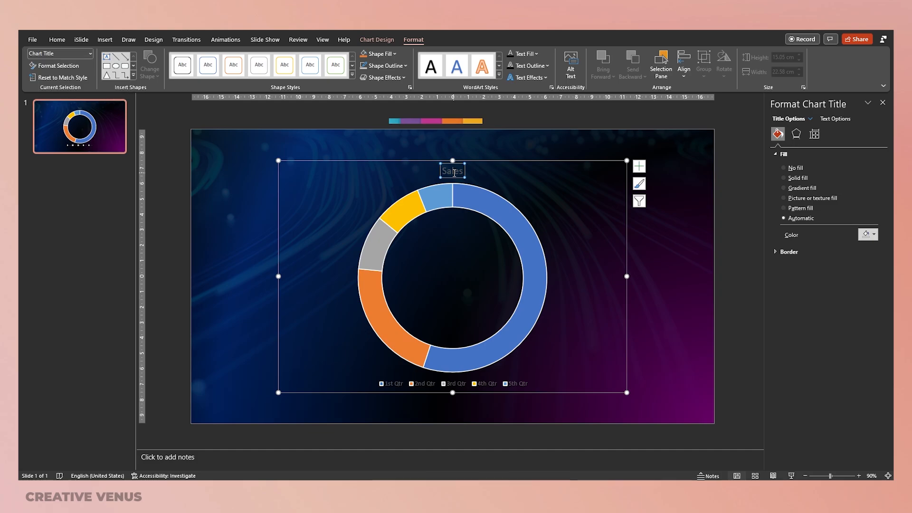
# Step: Delete the Sales title and the legend from the doughnut chart
pyautogui.press('Delete')
pyautogui.click(481, 386)
pyautogui.press('Delete')
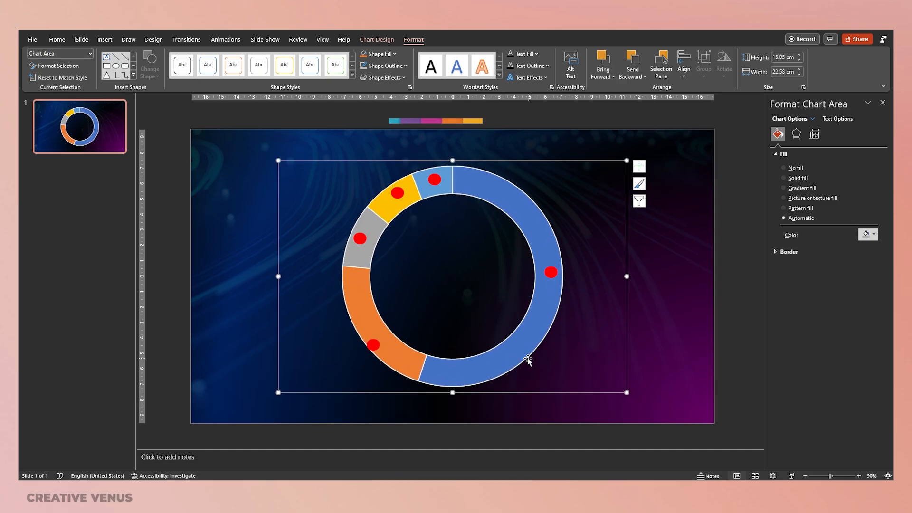
# Step: Cut the doughnut chart and paste it back onto the slide as a Picture (Enhanced Metafile) using Paste Special
pyautogui.click(527, 359)
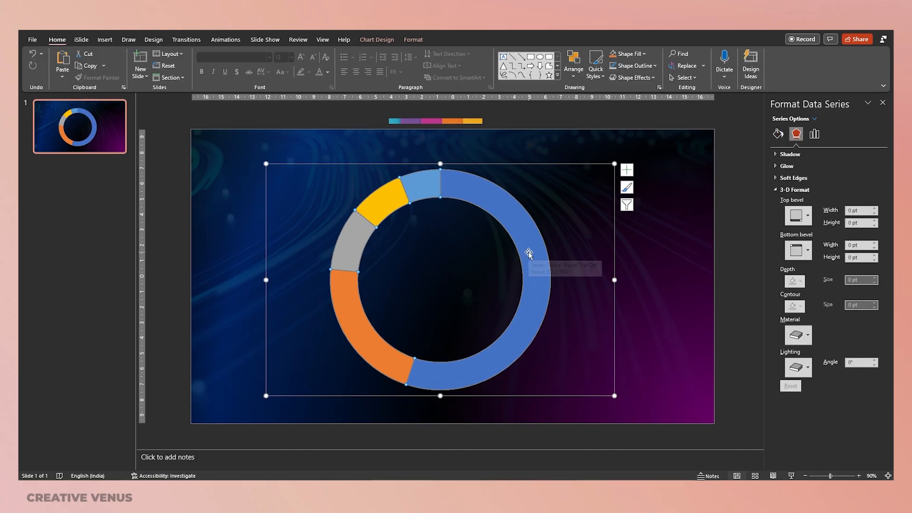
pyautogui.press('Delete')
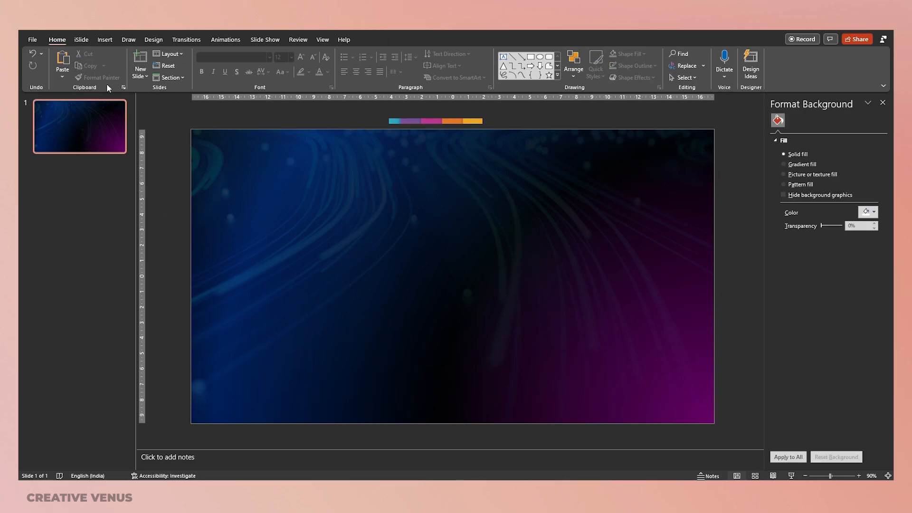
pyautogui.click(64, 76)
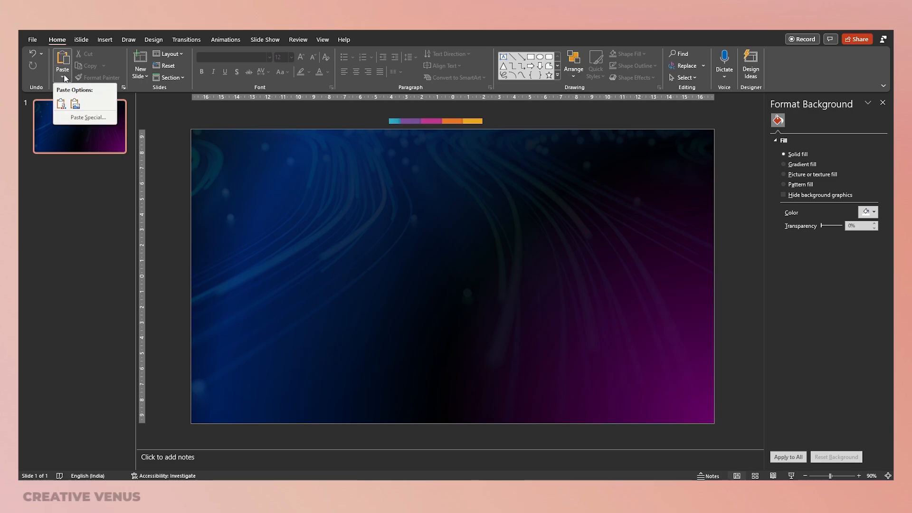
pyautogui.click(88, 117)
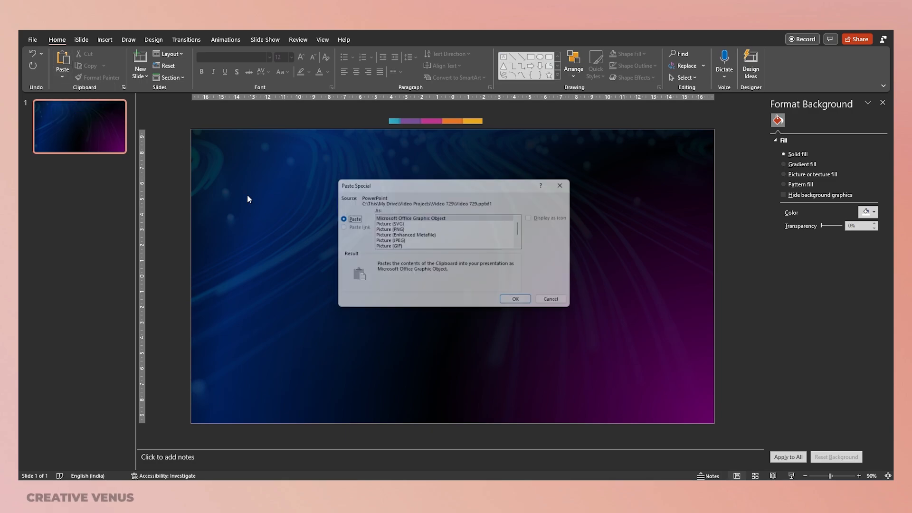
pyautogui.click(418, 241)
pyautogui.click(417, 237)
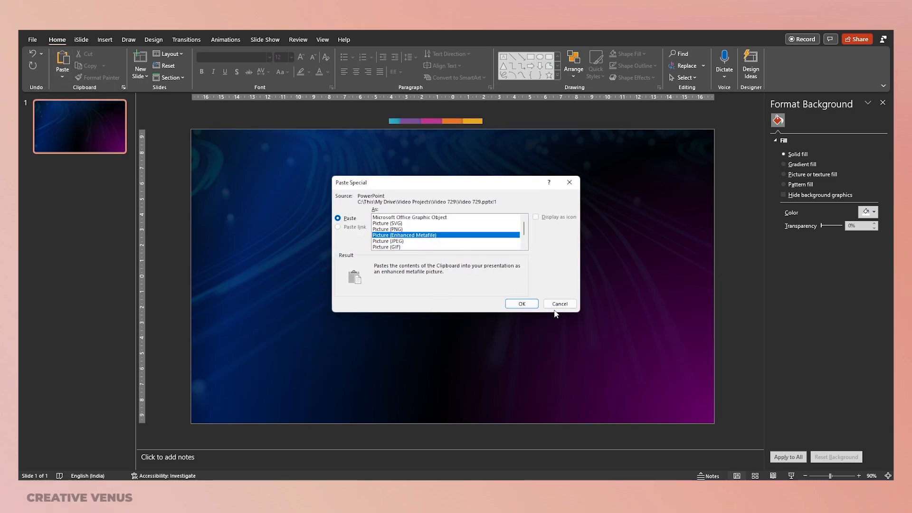
pyautogui.click(525, 303)
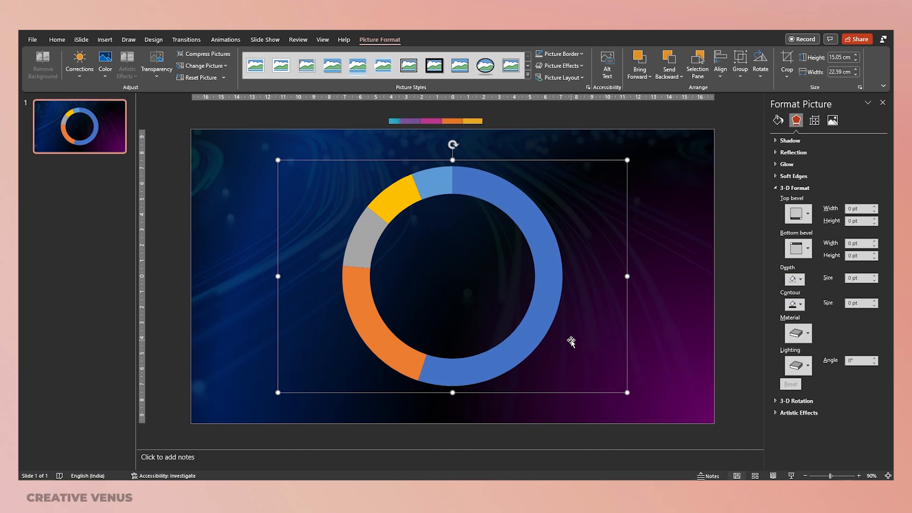
# Step: Ungroup the pasted doughnut picture, converting it to a Microsoft Office drawing object, and deselect it
pyautogui.hotkey('ctrl', 'shift', 'g')
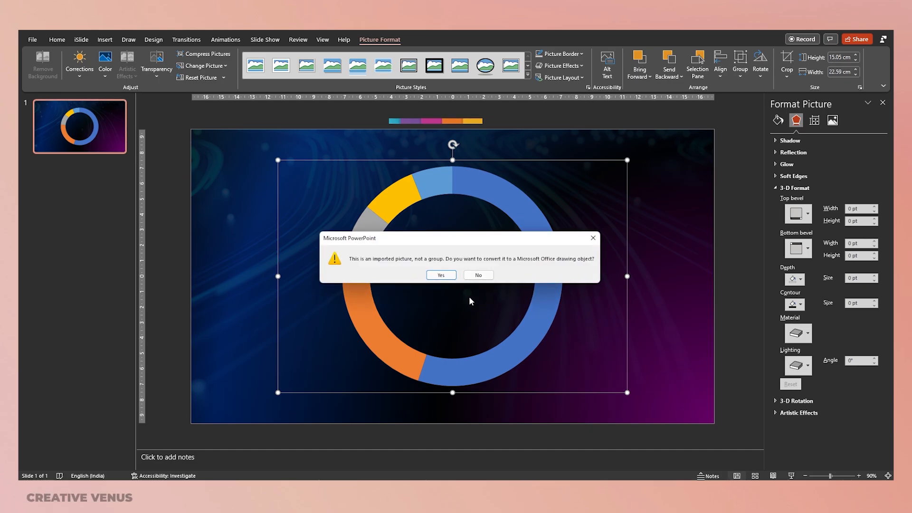
pyautogui.click(442, 274)
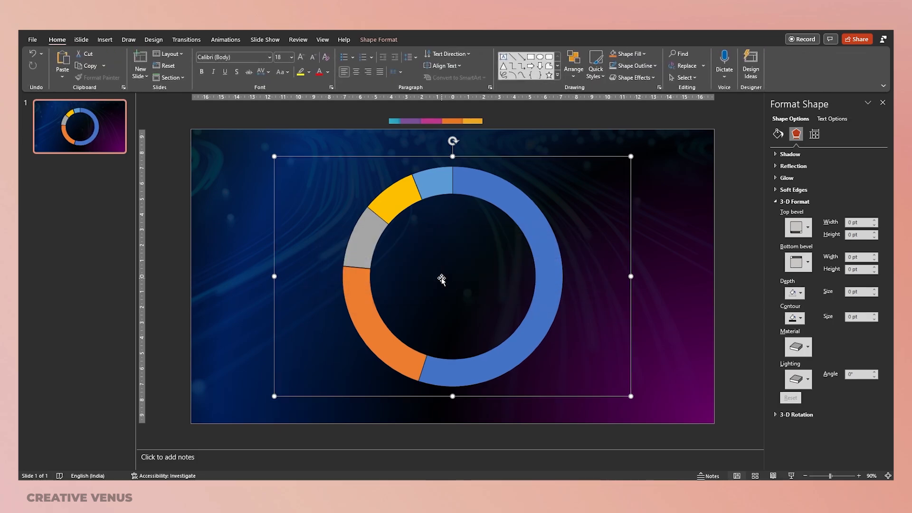
pyautogui.click(749, 222)
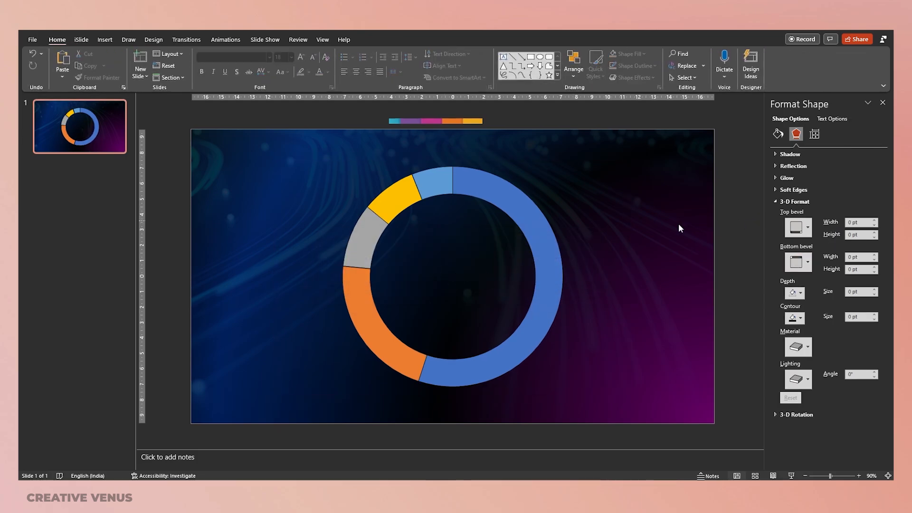
# Step: Give the large blue doughnut segment a gradient fill and remove its first gradient stop
pyautogui.click(543, 250)
pyautogui.click(550, 264)
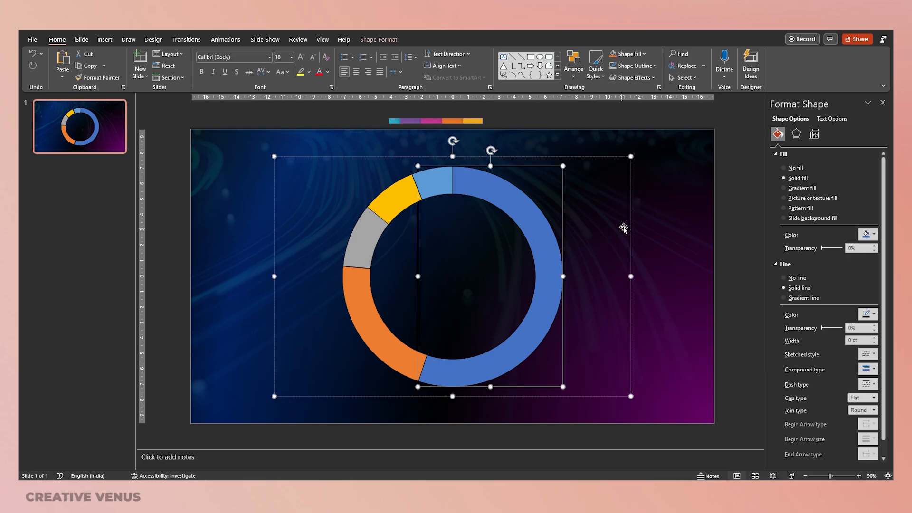
pyautogui.click(799, 189)
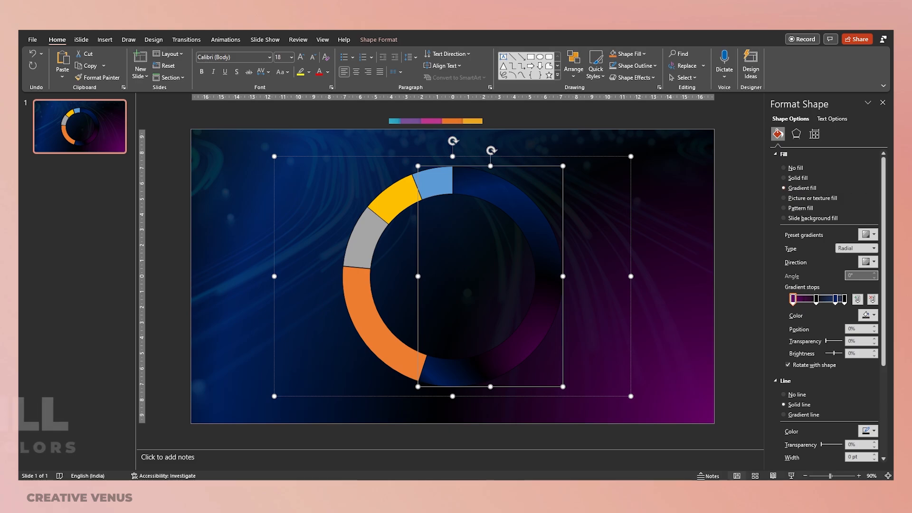
pyautogui.click(873, 301)
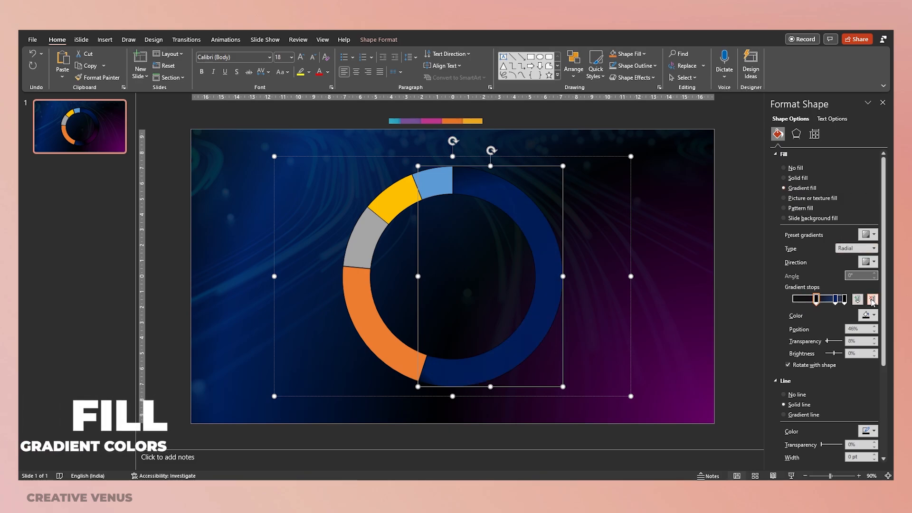